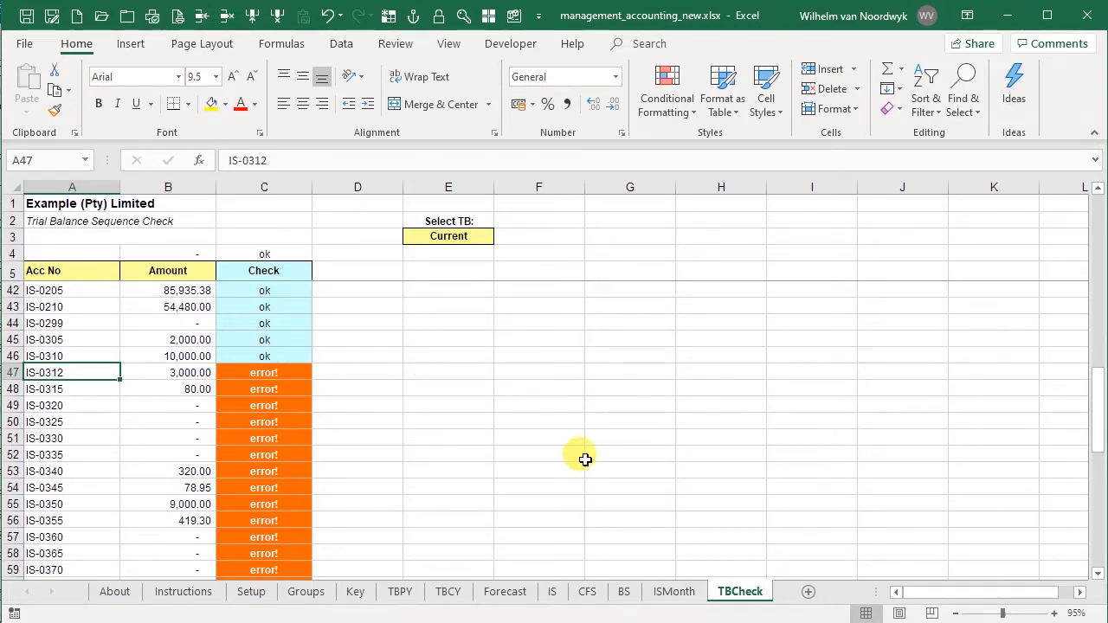
- On the Key sheet, insert a blank row above the Bank Charges account IS-0315
click(356, 592)
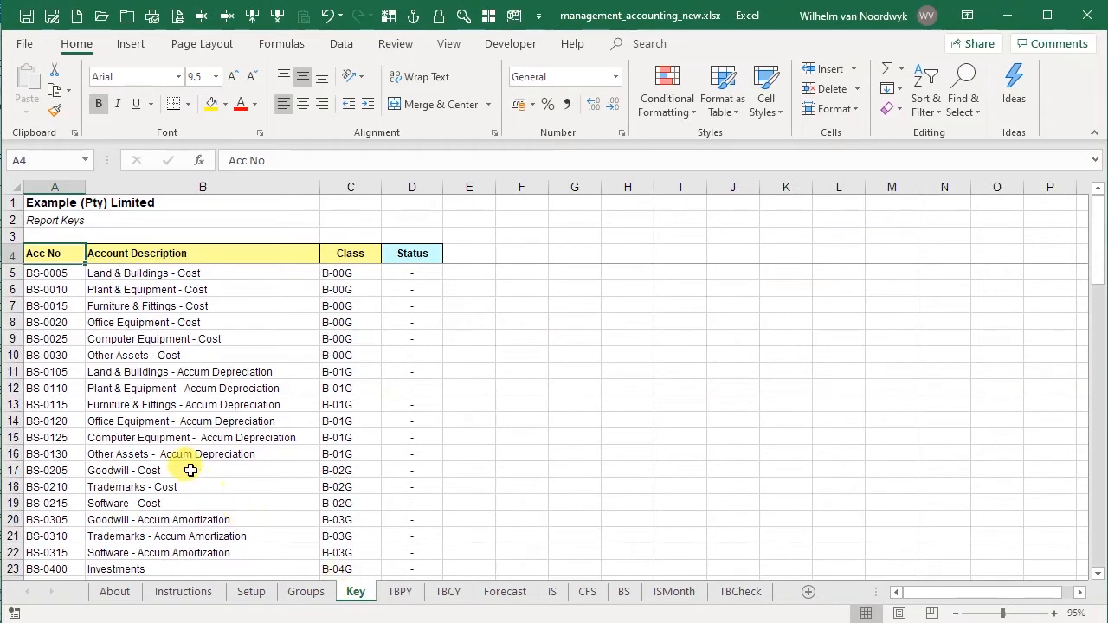
scroll(173, 436, down, 5)
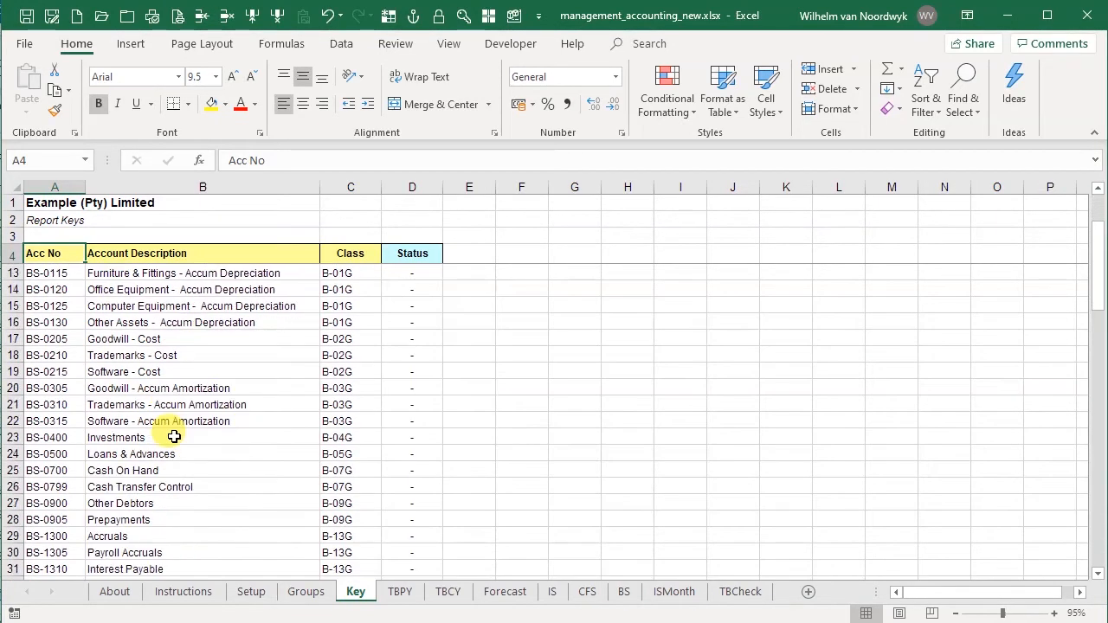
scroll(173, 435, down, 5)
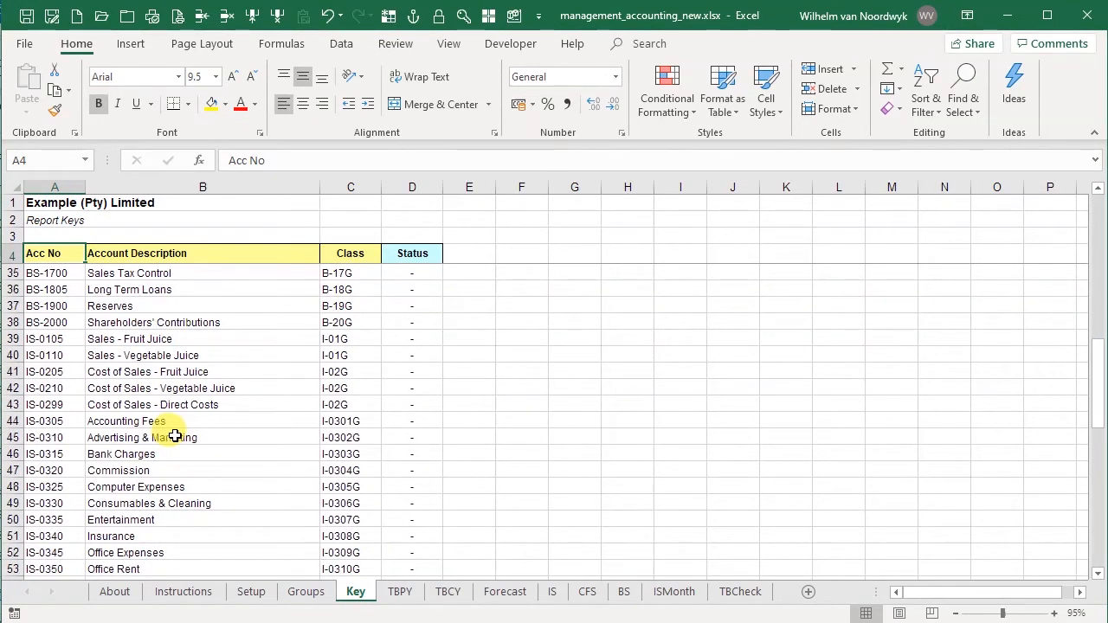
click(75, 454)
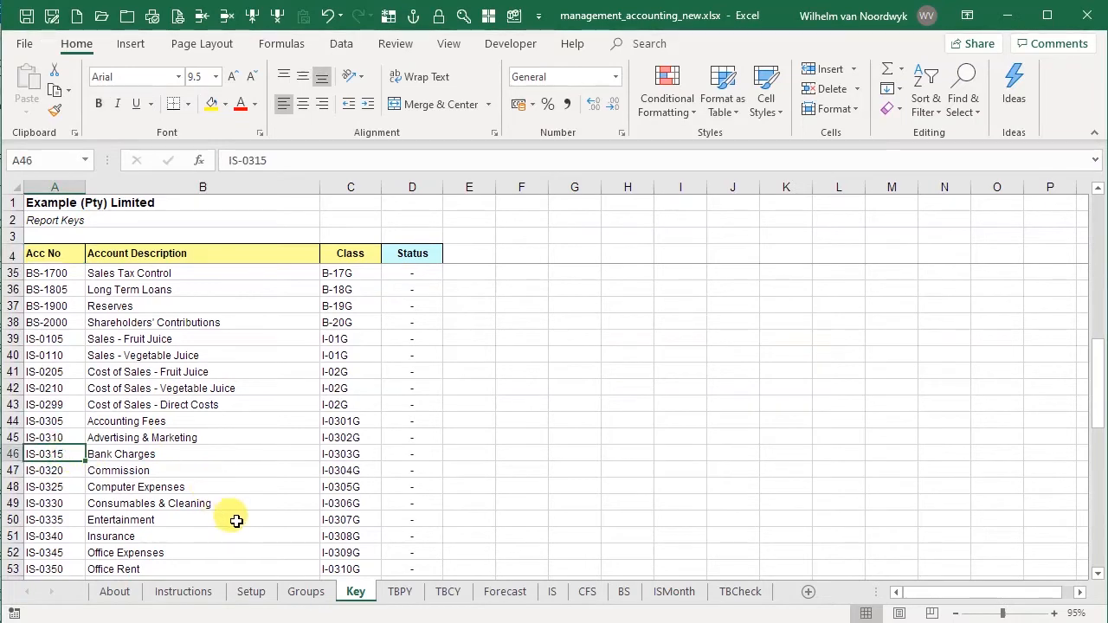
click(201, 14)
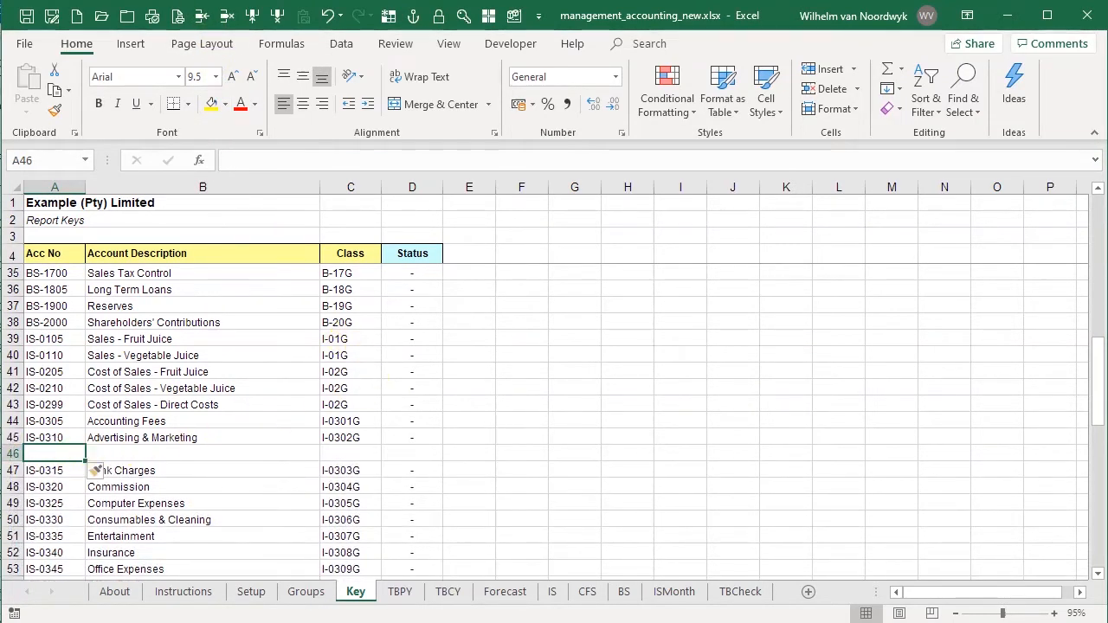
- Copy the entire Advertising & Marketing row into the blank row 46 directly below it
click(13, 437)
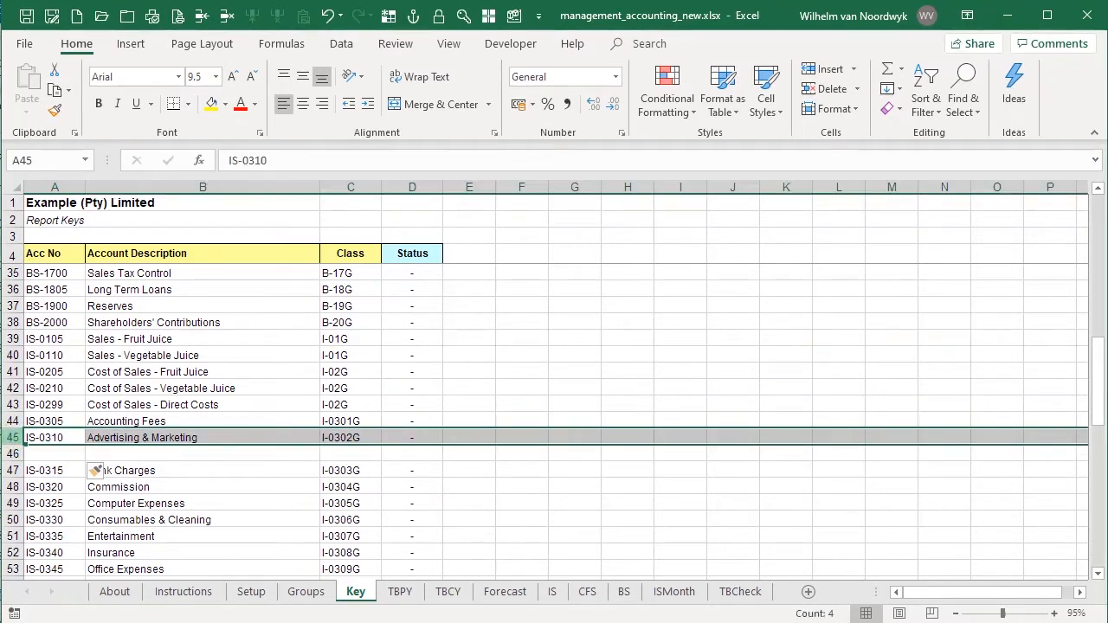
key(ctrl+c)
key(Down)
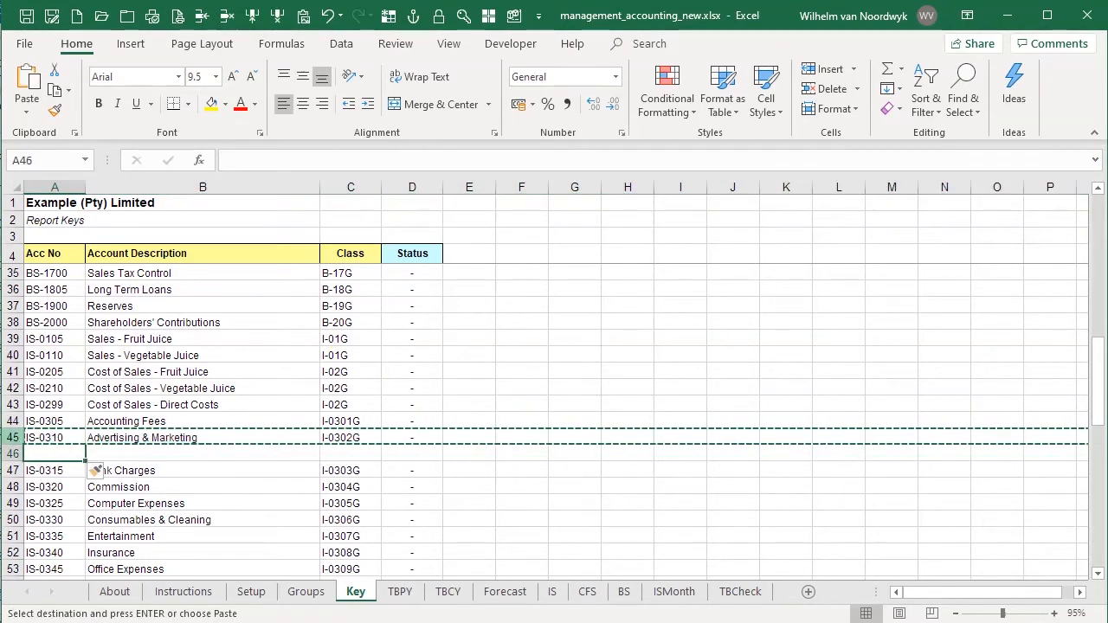
key(shift+space)
key(ctrl+v)
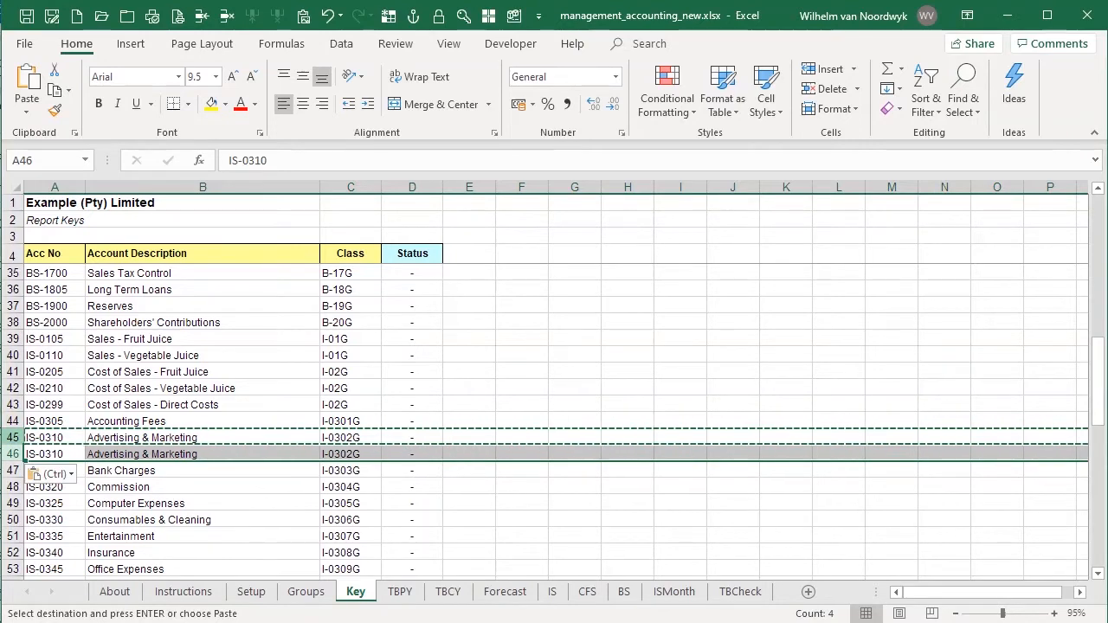
- Change the copied row's account number to IS-0312 and its account description to An Example
key(Left)
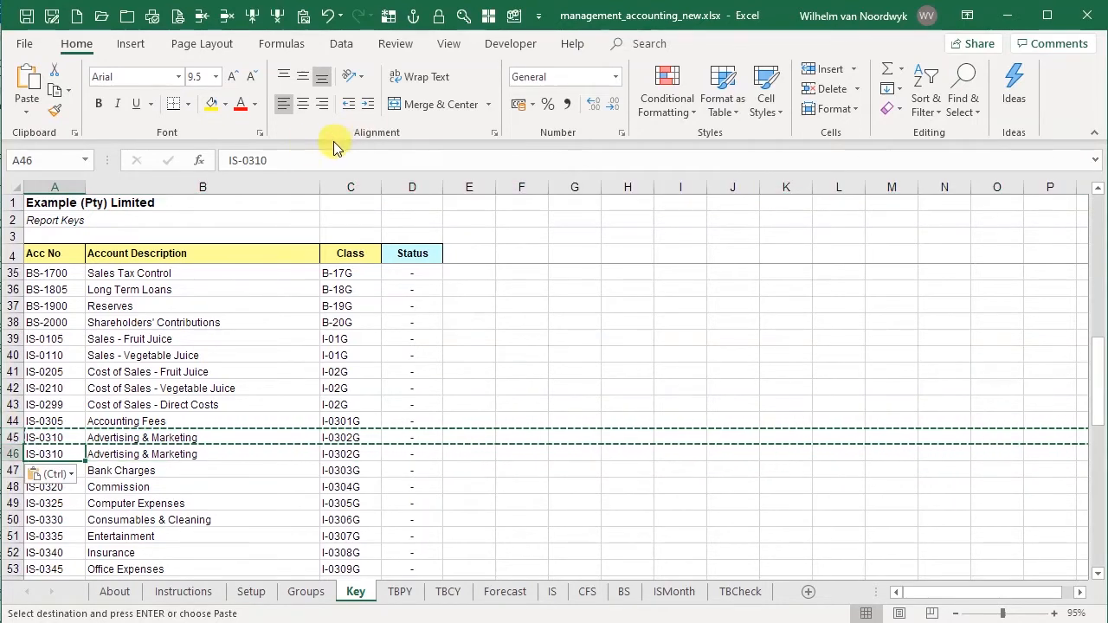
click(301, 161)
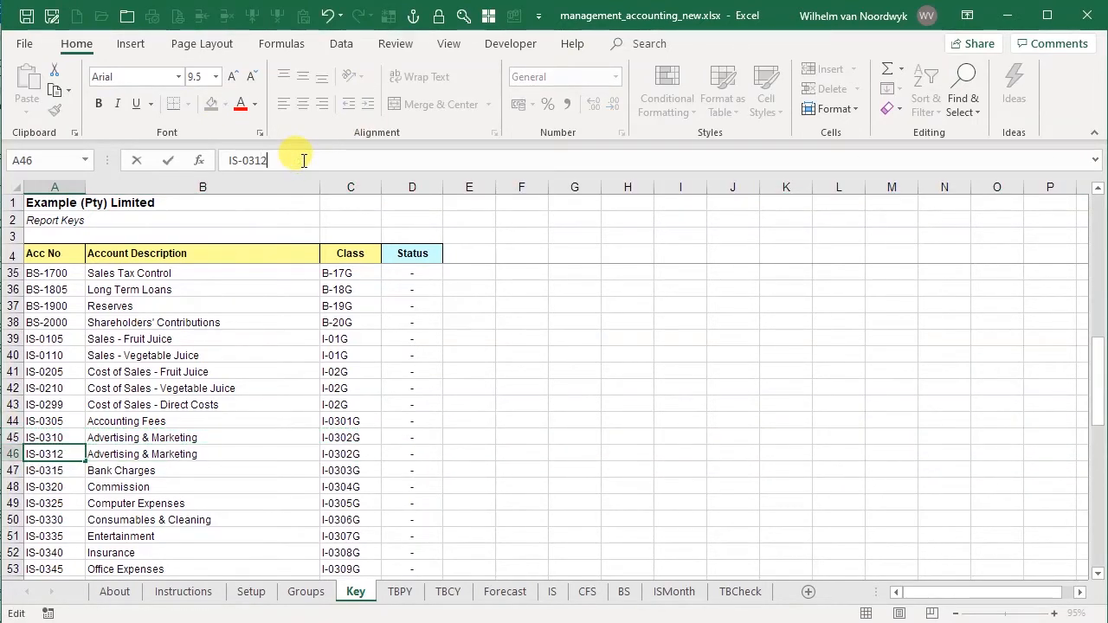
key(Tab)
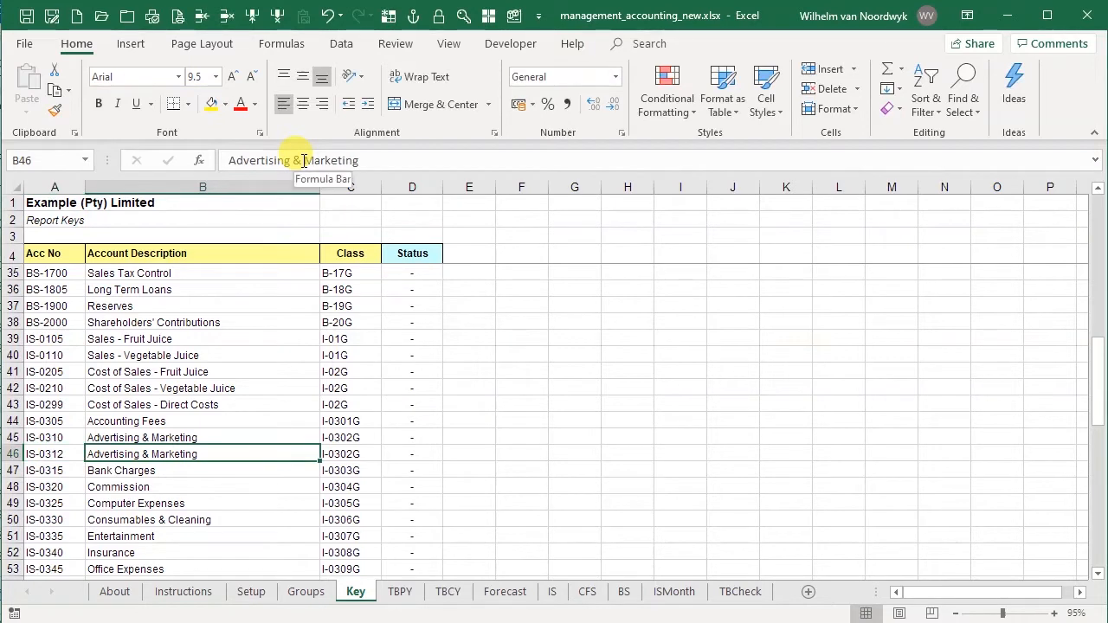
text(An Example)
key(Tab)
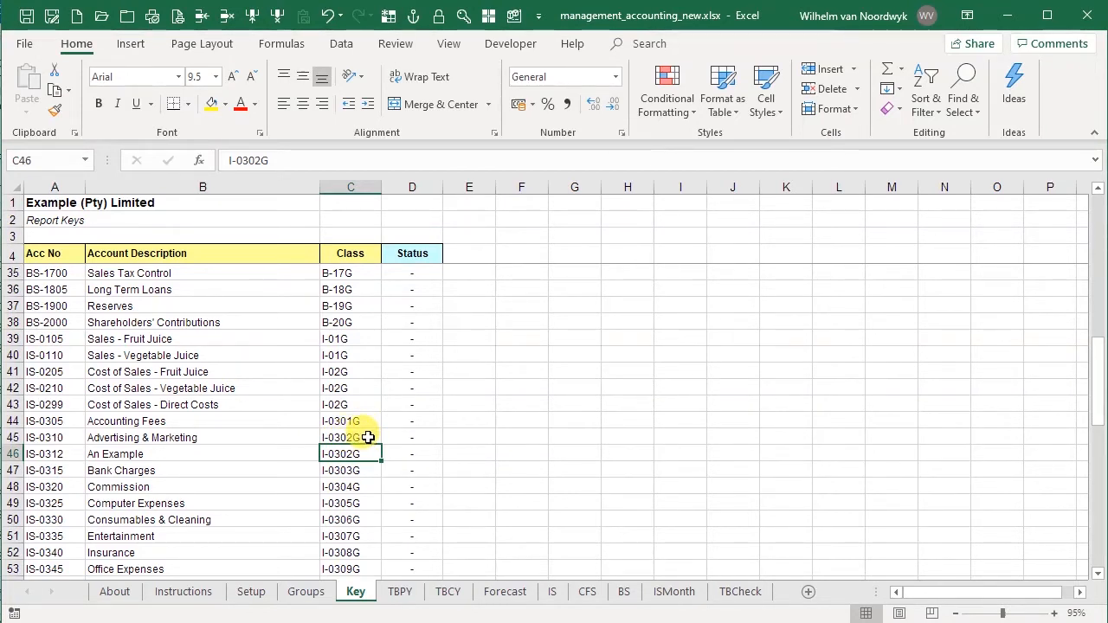
- Check the class codes already used for expenses and set the class of account IS-0312 to I-0319G
scroll(229, 517, down, 3)
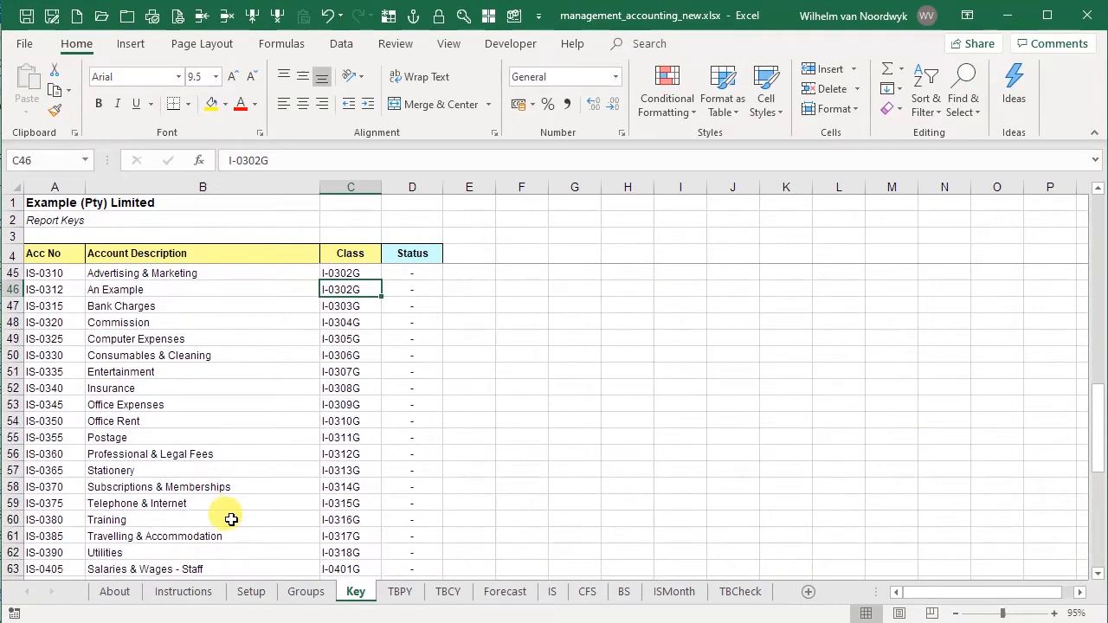
scroll(381, 547, down, 1)
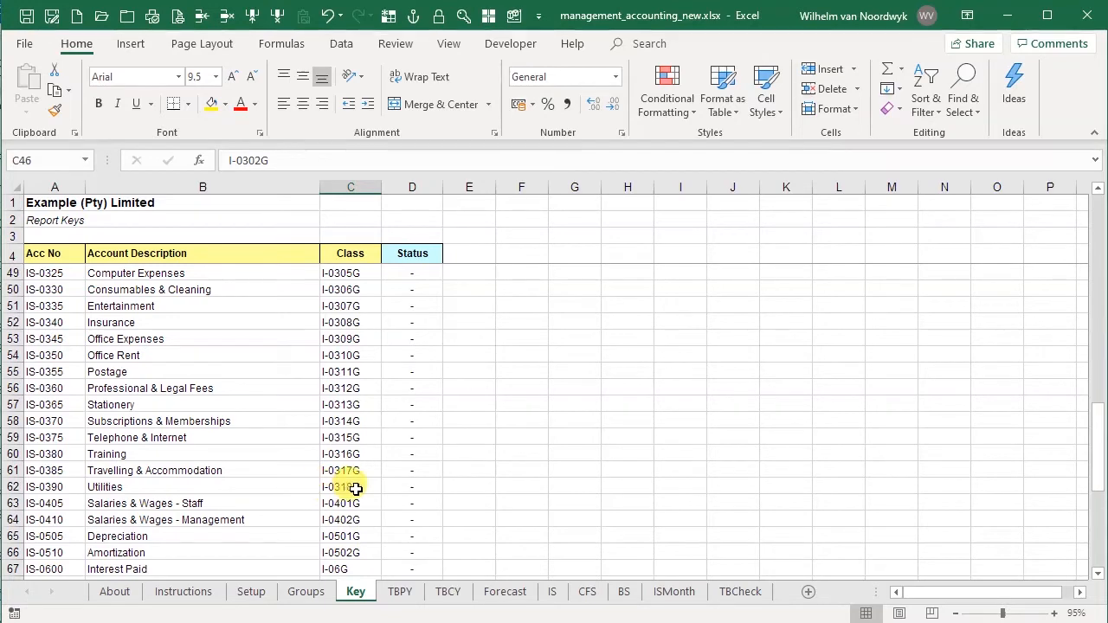
scroll(362, 491, up, 3)
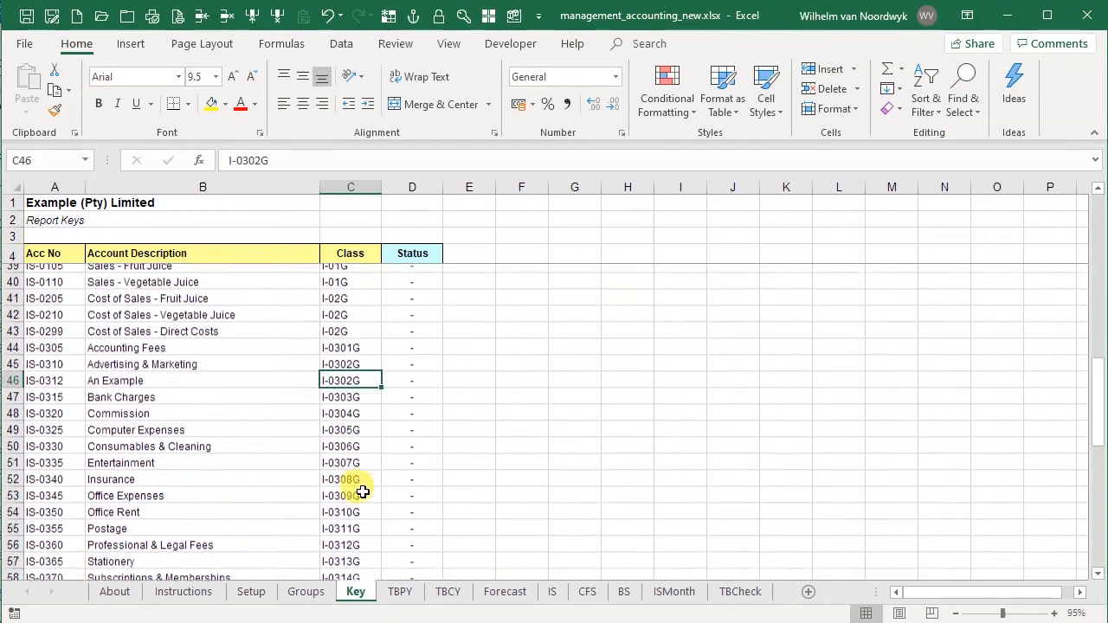
click(251, 159)
text(31)
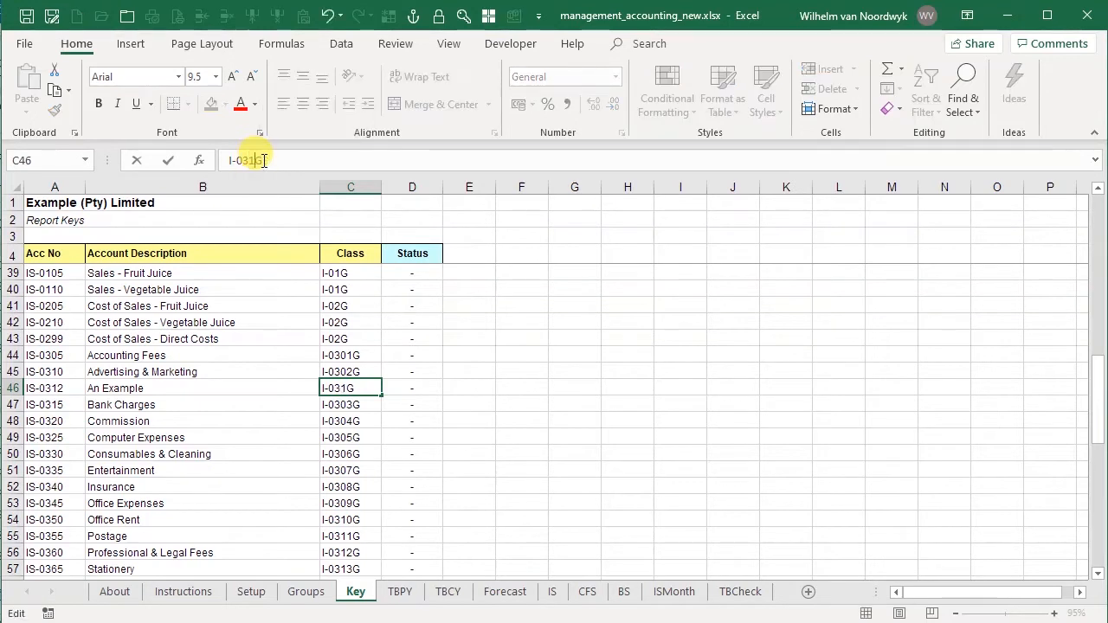
text(9)
key(Return)
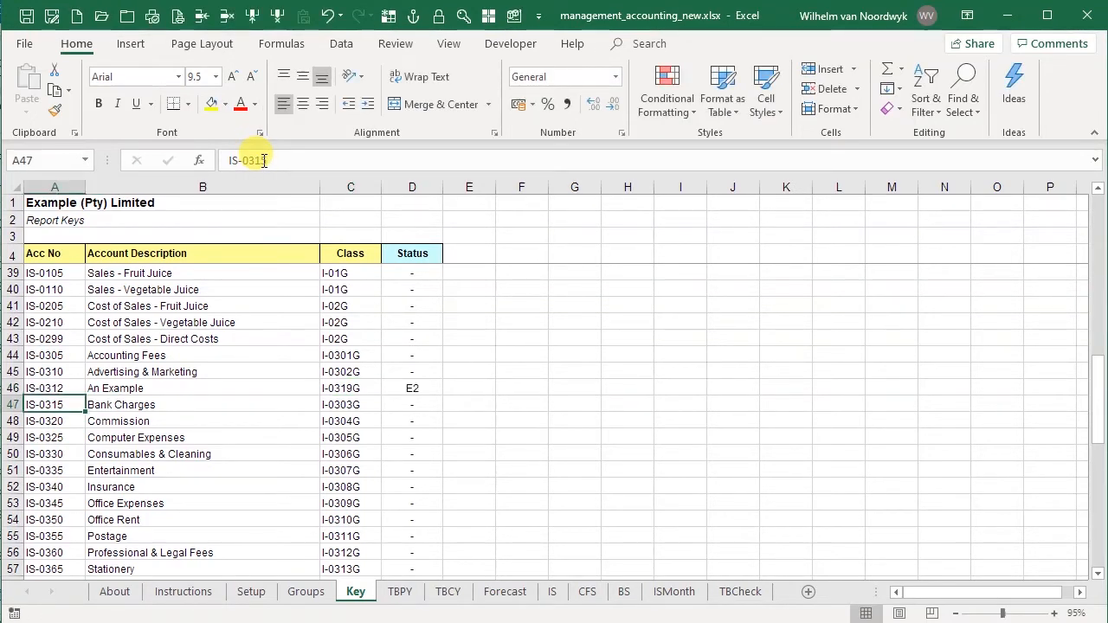
key(Up)
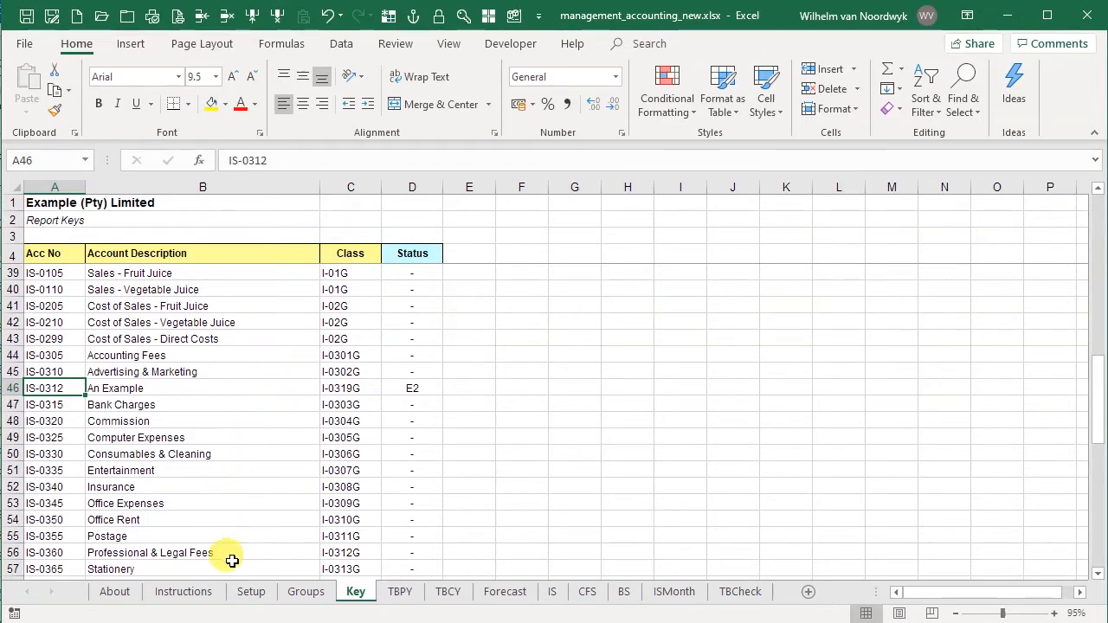
- On the IS sheet, insert a row below Advertising & Marketing and fill it with a copy of the Advertising & Marketing row
click(553, 592)
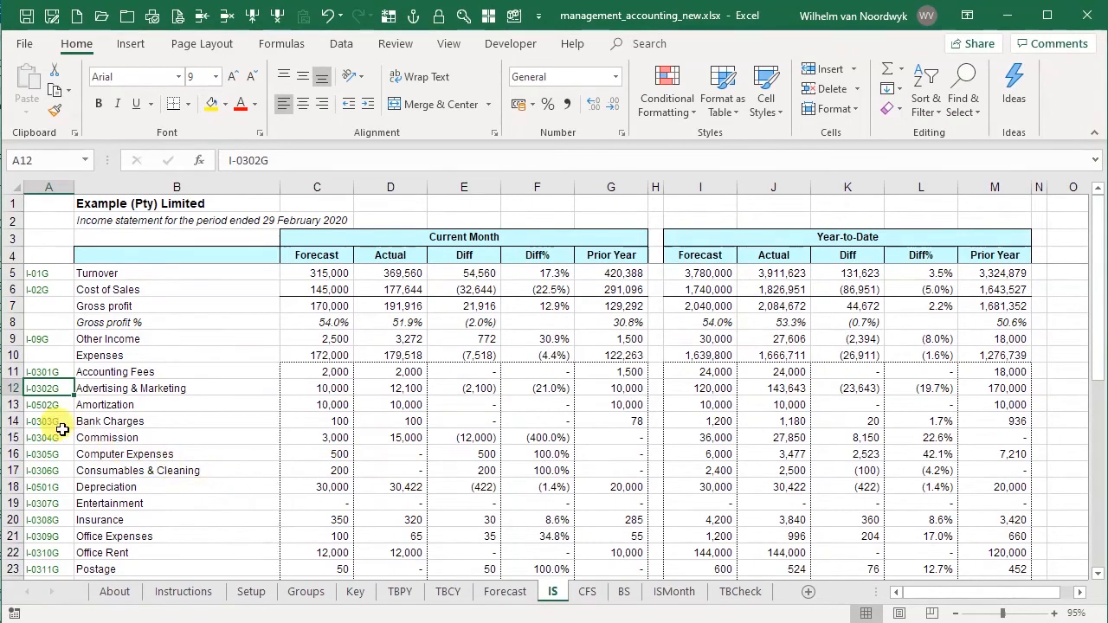
click(33, 407)
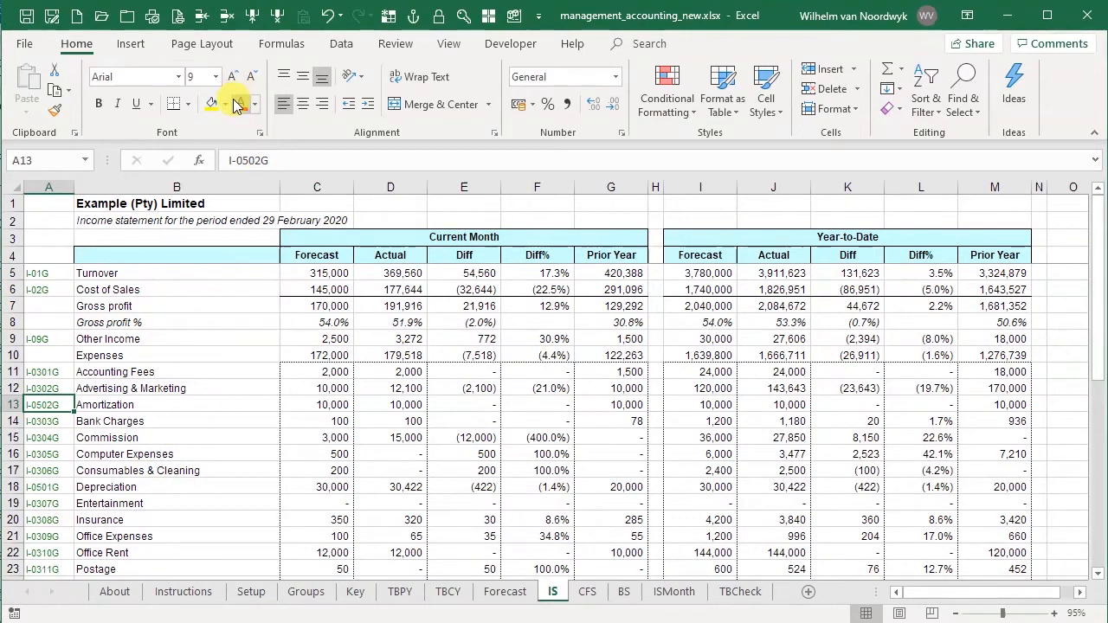
click(219, 17)
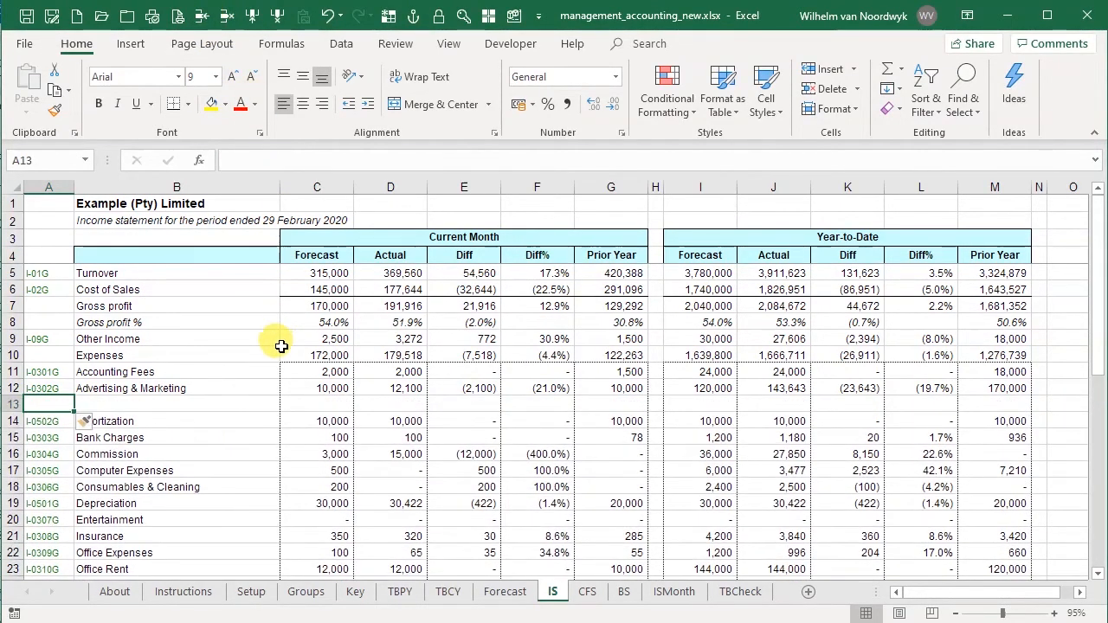
click(16, 388)
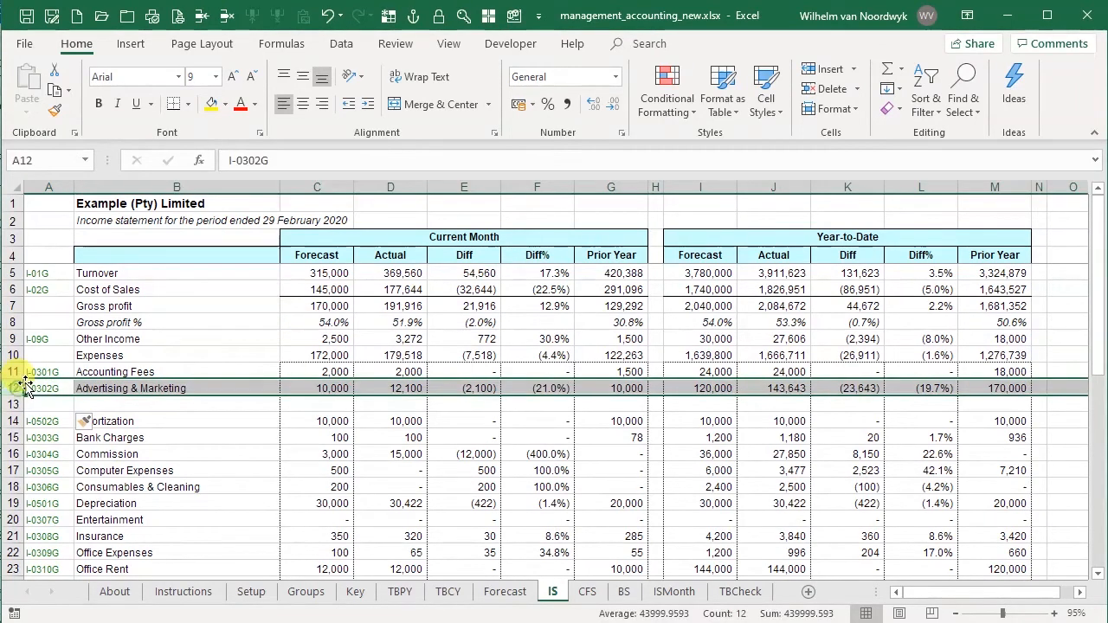
key(ctrl+c)
key(Down)
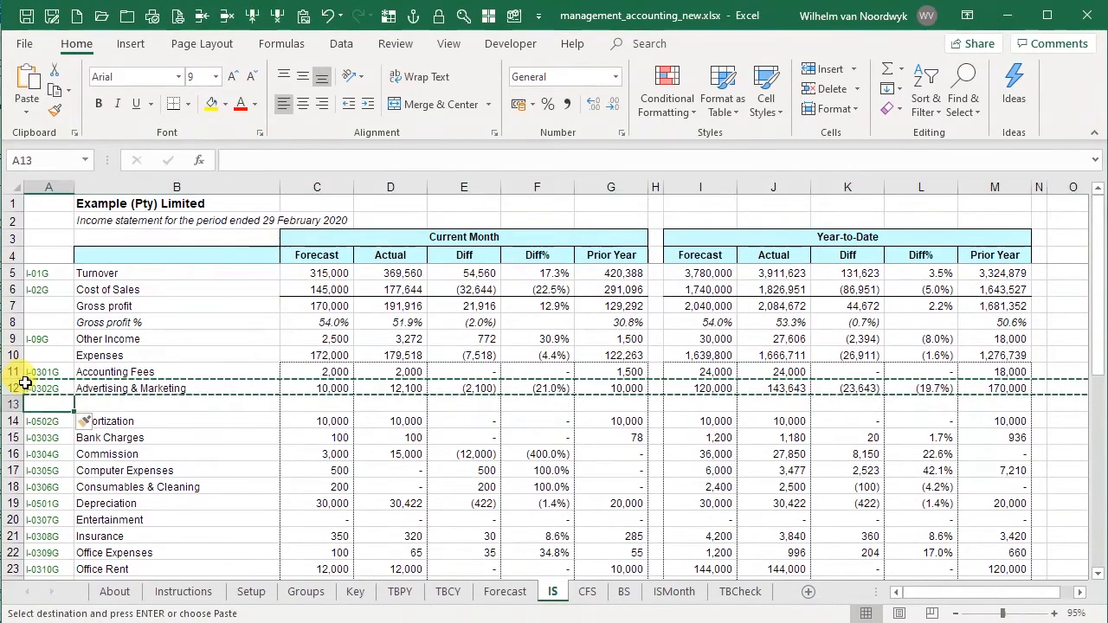
key(ctrl+v)
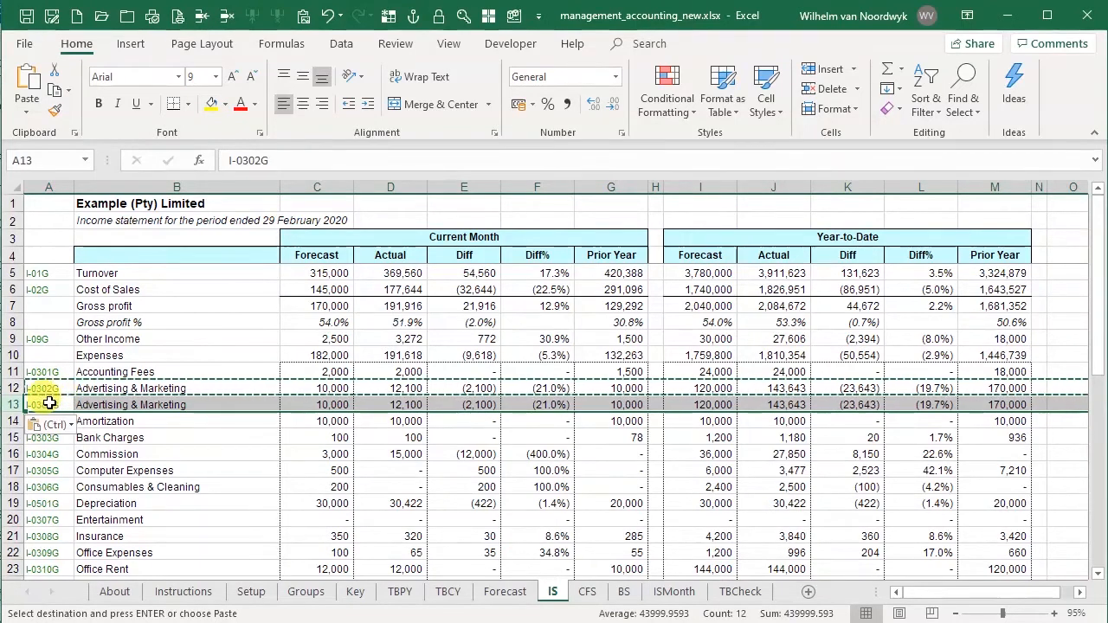
- Change the class key of the copied income statement row 13 to I-0319G
click(282, 158)
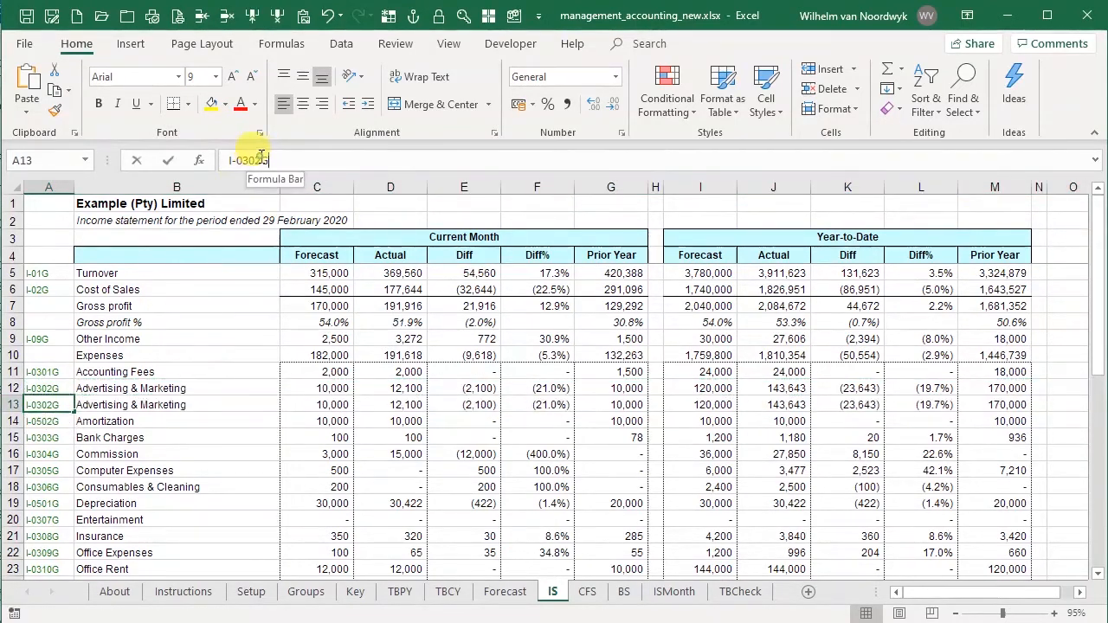
key(Left)
key(BackSpace)
key(BackSpace)
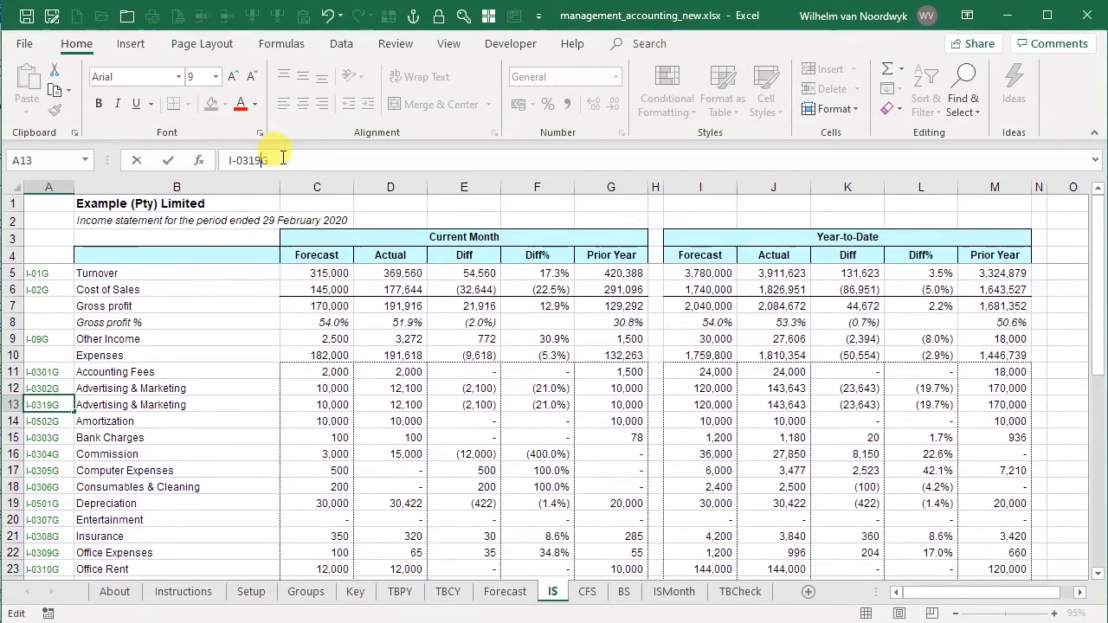
text(19)
key(Return)
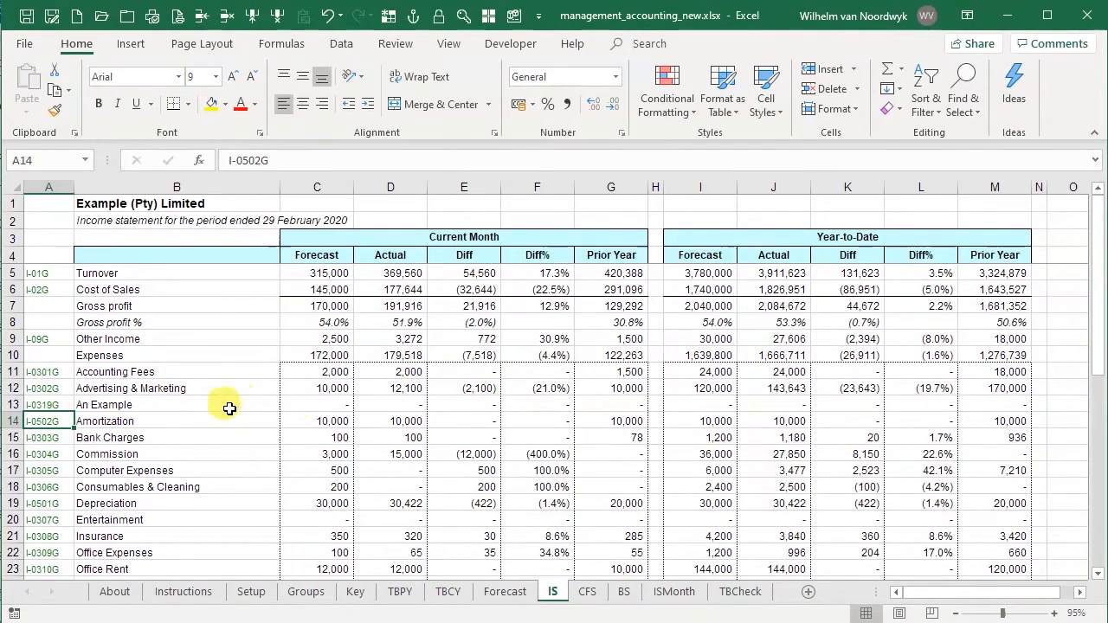
- Compare the new income statement line's class key with the class and status of account IS-0312 on the Key sheet
click(43, 405)
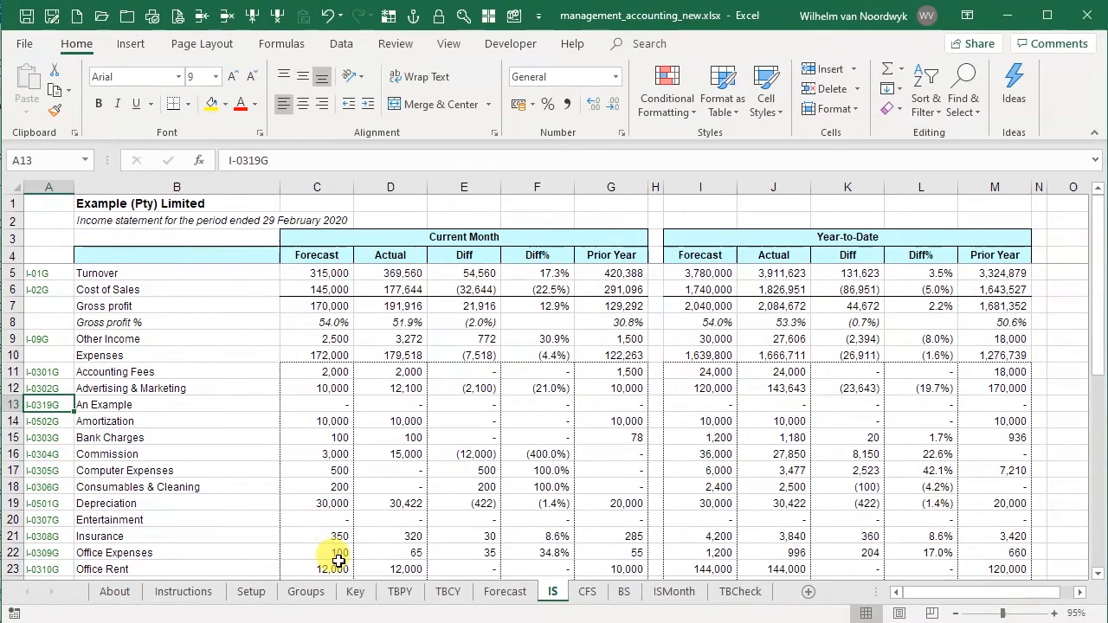
click(355, 591)
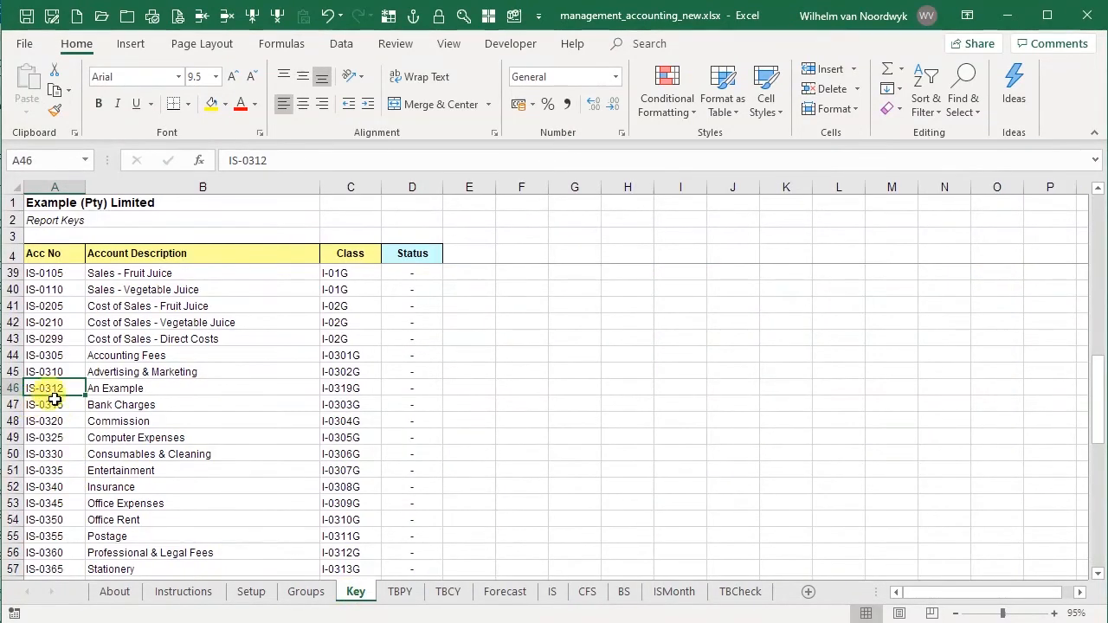
click(364, 389)
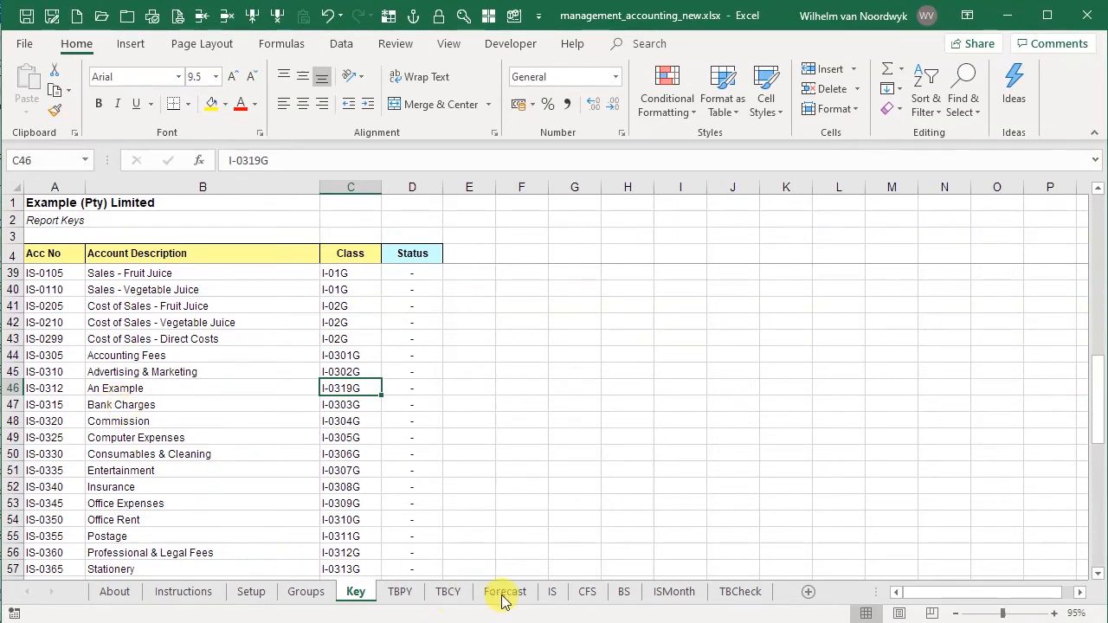
- On the TBPY sheet, insert a blank row above the Bank Charges account IS-0315
click(394, 597)
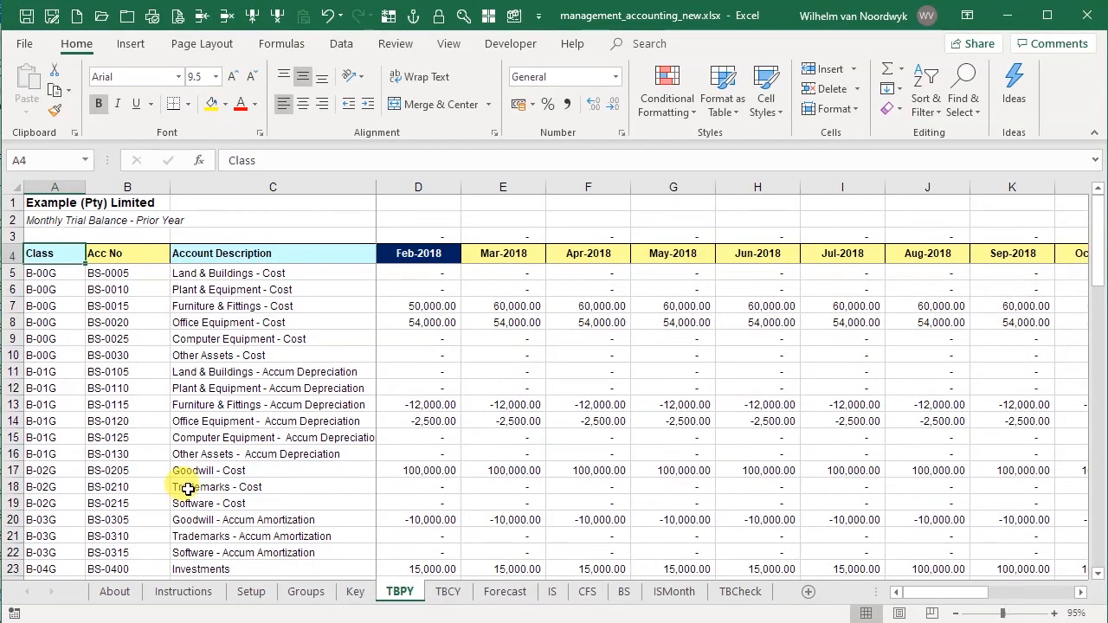
scroll(188, 489, down, 5)
scroll(188, 489, down, 7)
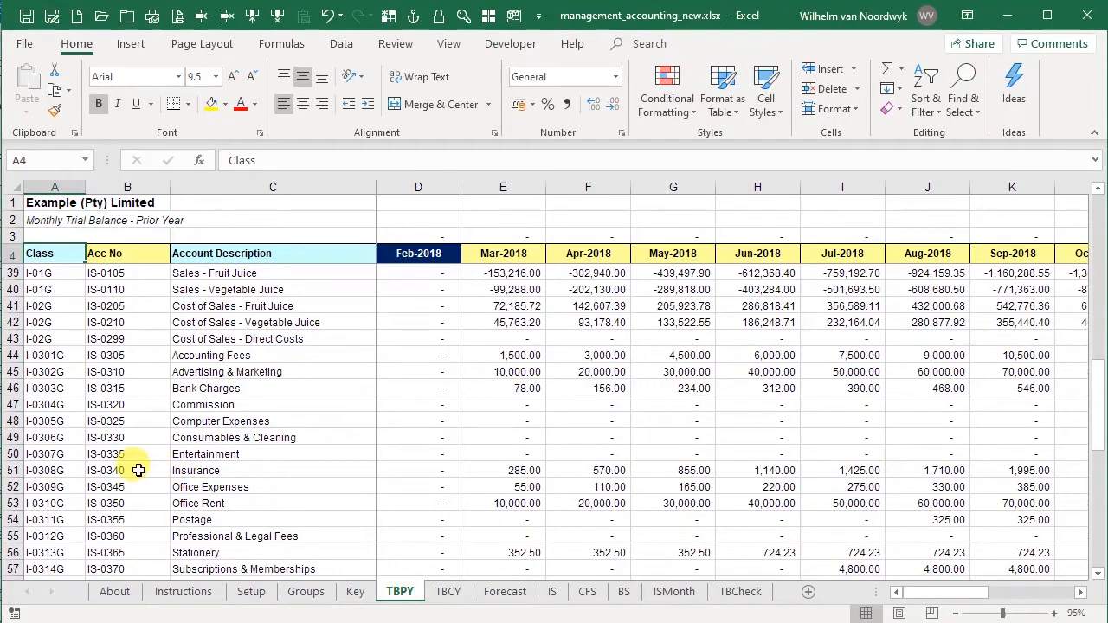
click(121, 389)
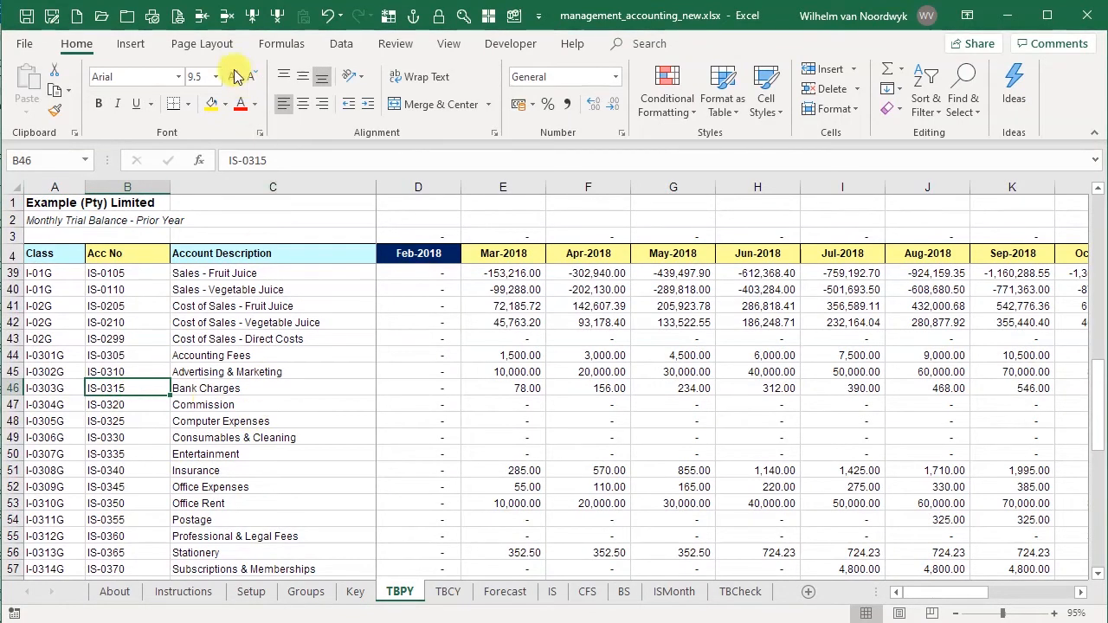
click(201, 16)
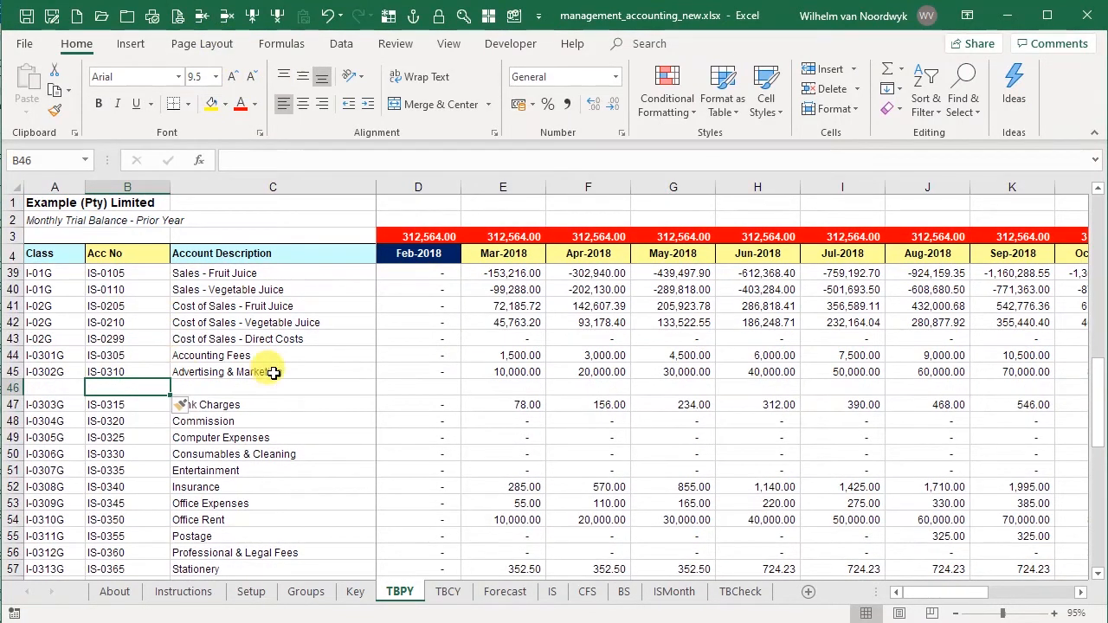
- On the TBPY sheet, fill the blank row 46 with a copy of the Advertising & Marketing row
click(12, 371)
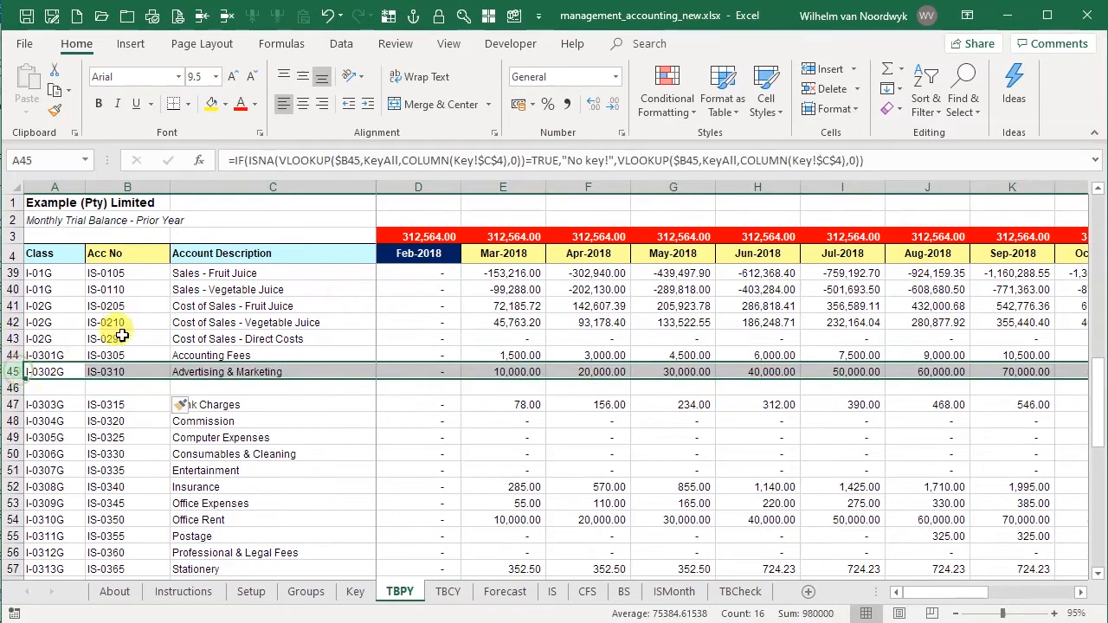
key(ctrl+c)
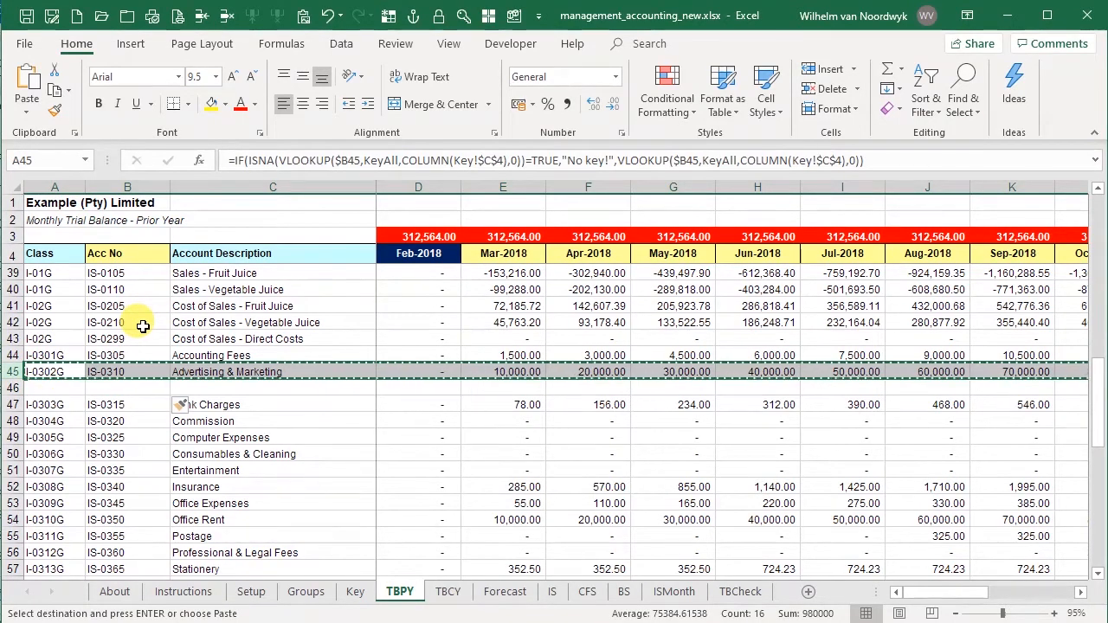
key(Down)
key(ctrl+v)
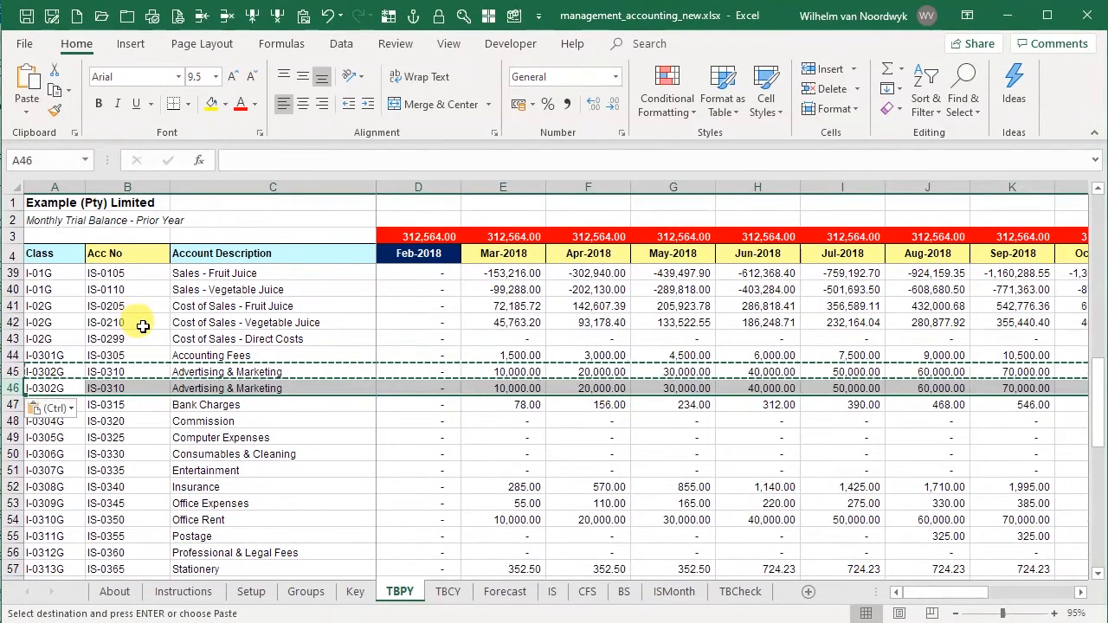
- Change the account number of the copied prior-year trial balance row 46 to IS-0312
click(126, 388)
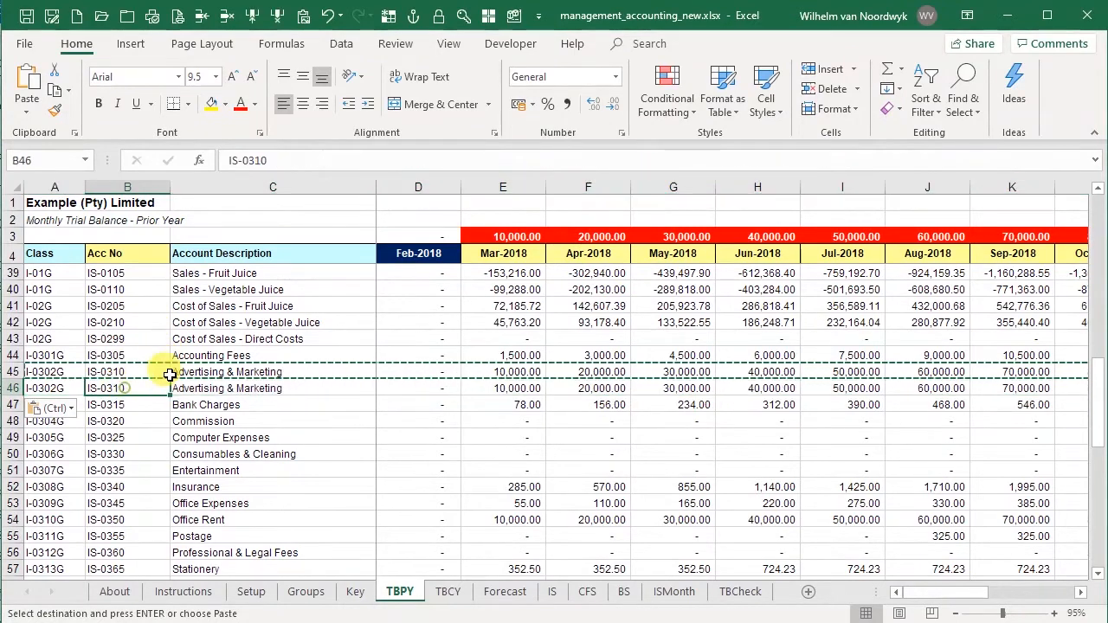
click(279, 160)
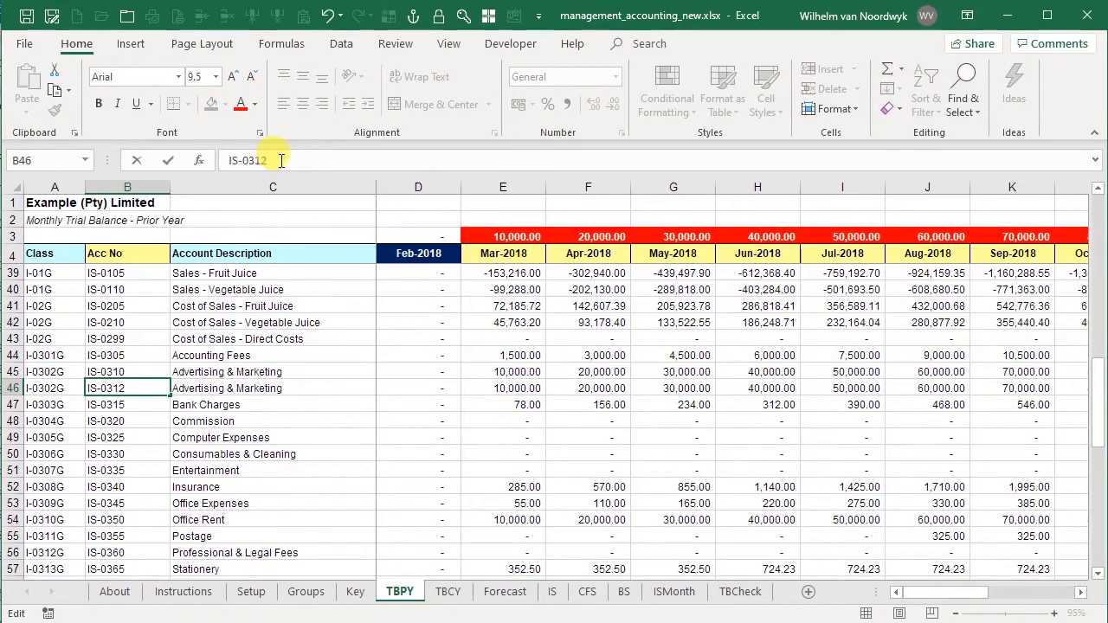
text(2)
key(Return)
key(Up)
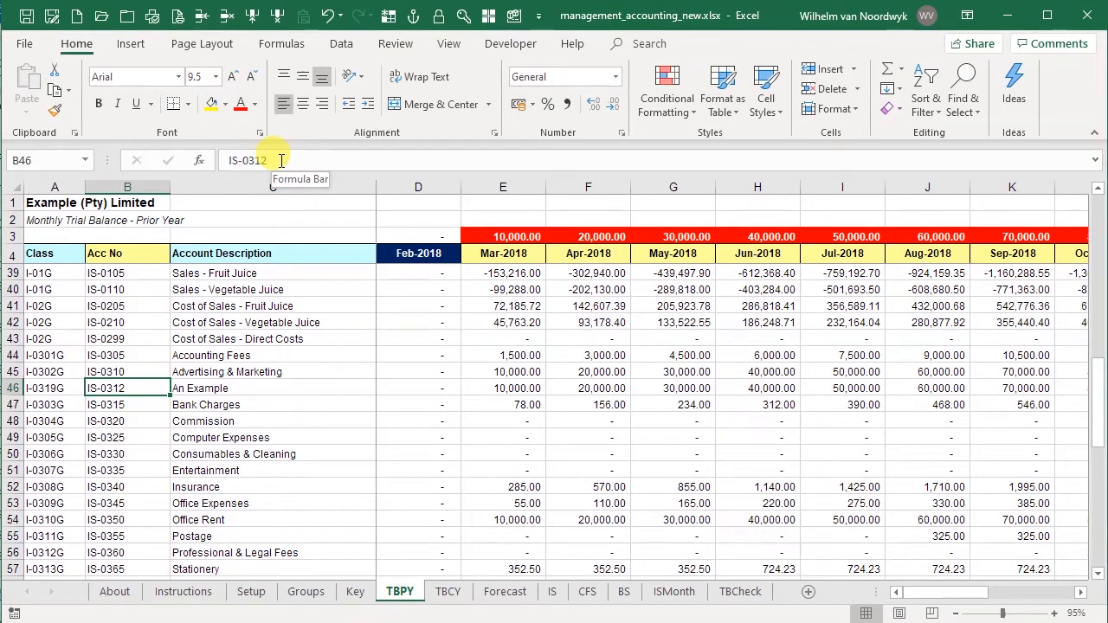
- Set all monthly balances of account IS-0312 to 0 in the prior-year trial balance
key(Right)
key(Right)
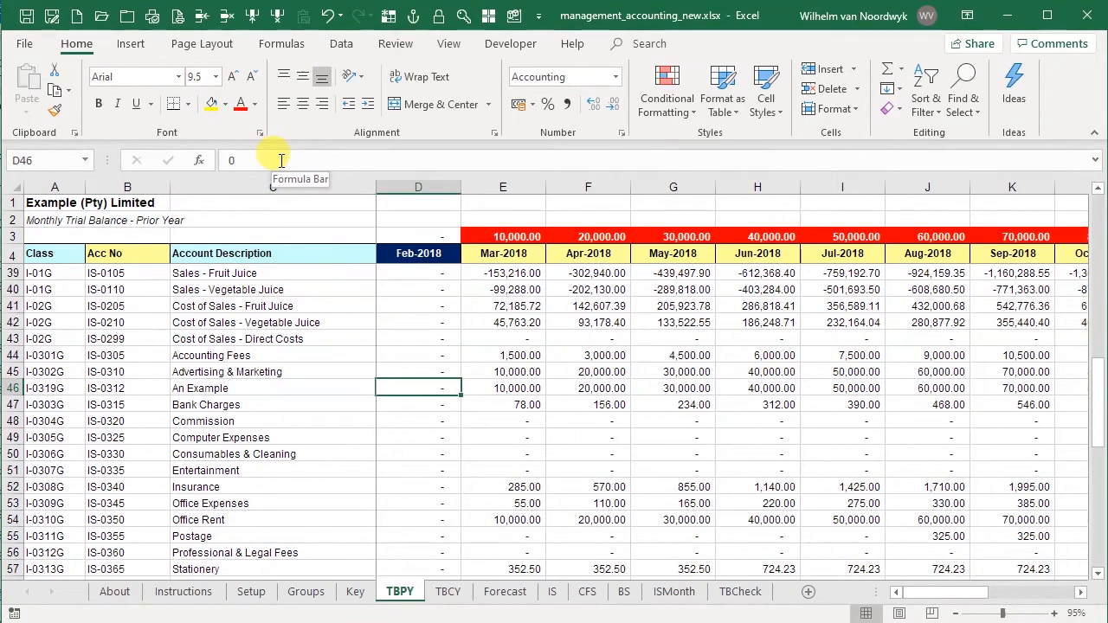
key(ctrl+shift+Right)
text(0)
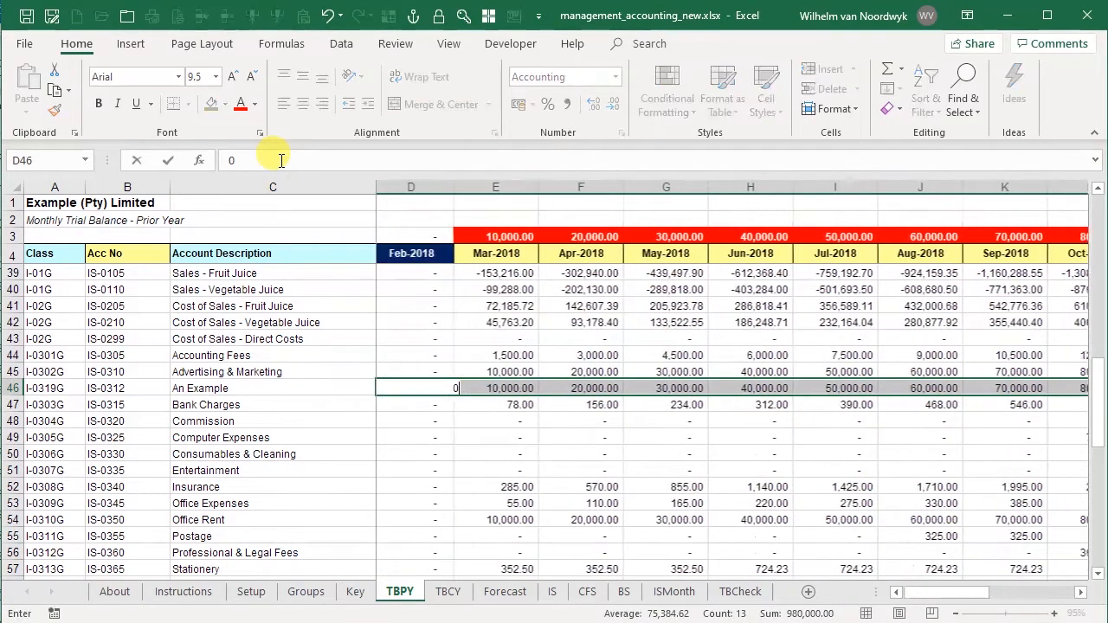
key(ctrl+Return)
key(Left)
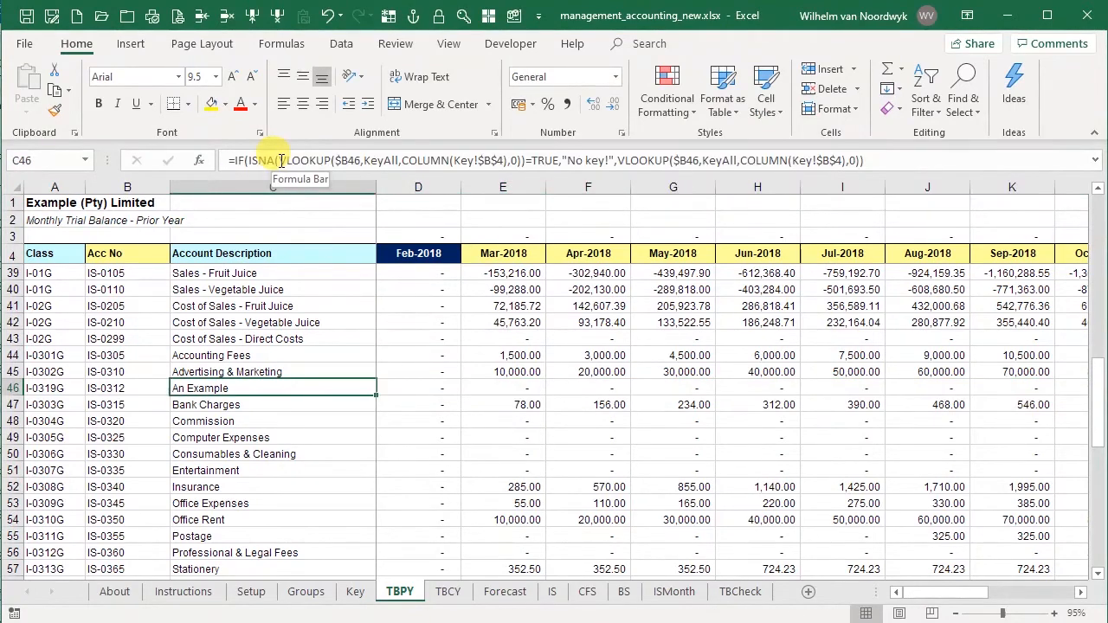
key(Left)
key(Right)
key(Right)
key(Left)
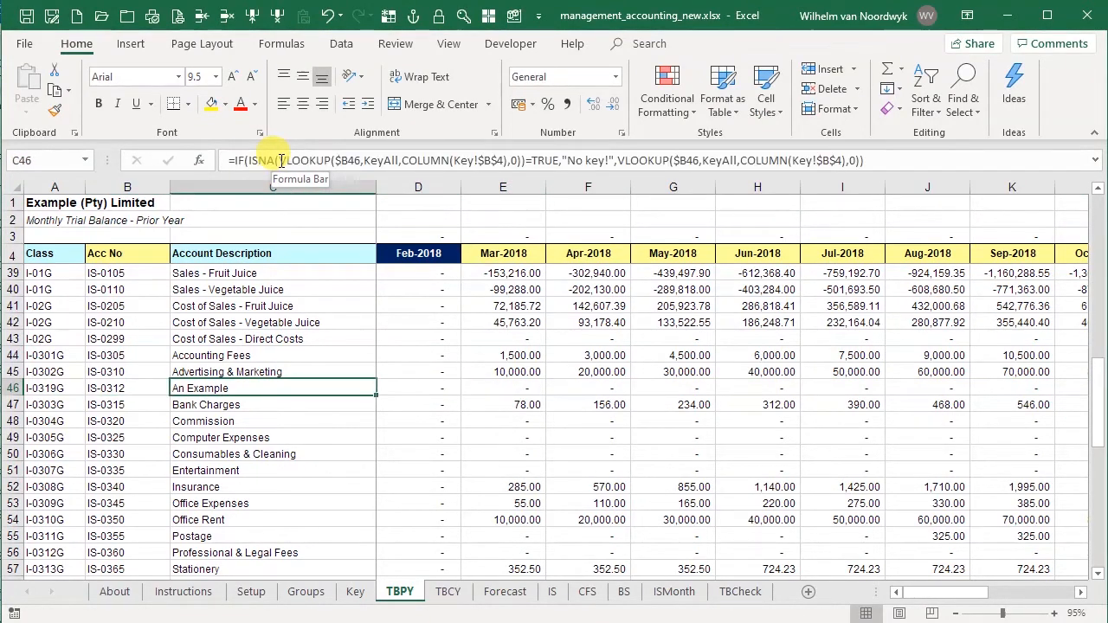
key(Left)
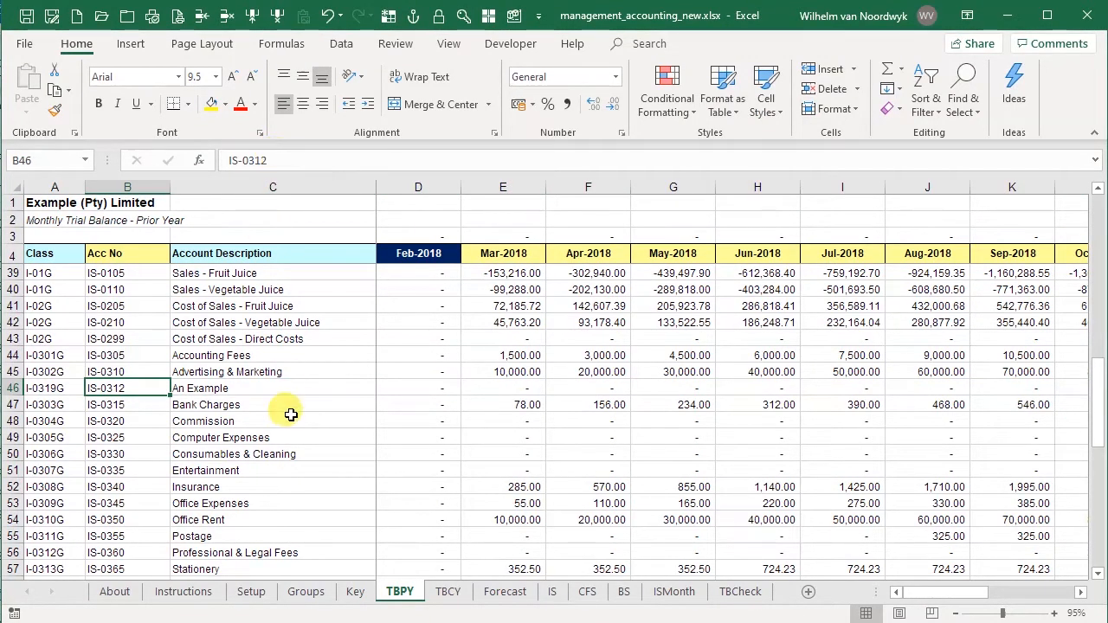
- Open the current-year trial balance on the TBCY sheet
click(448, 591)
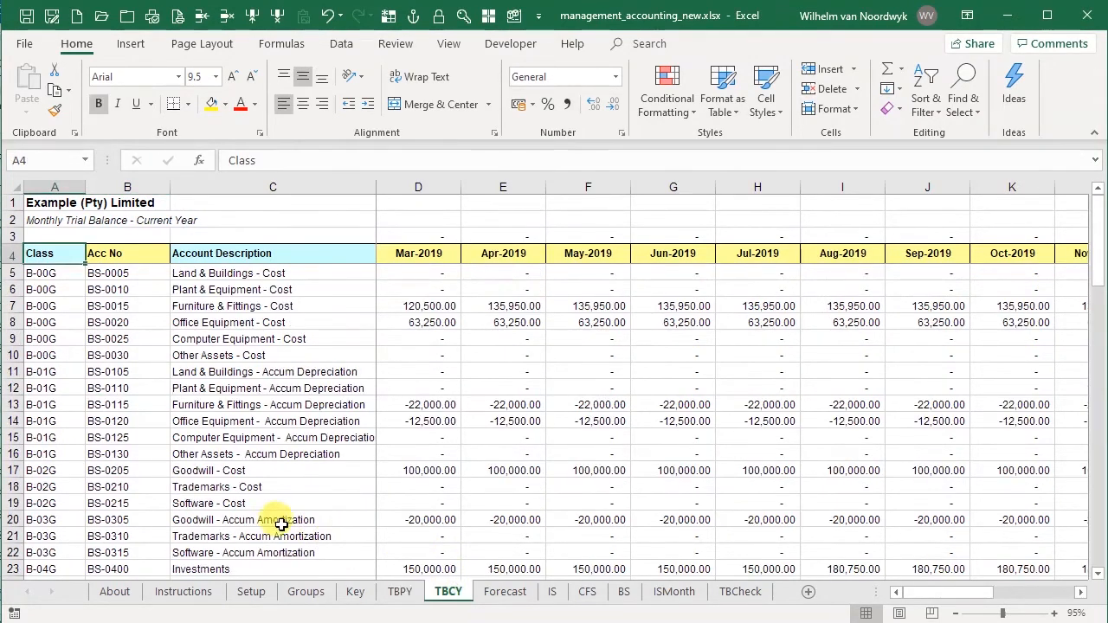
scroll(222, 486, down, 2)
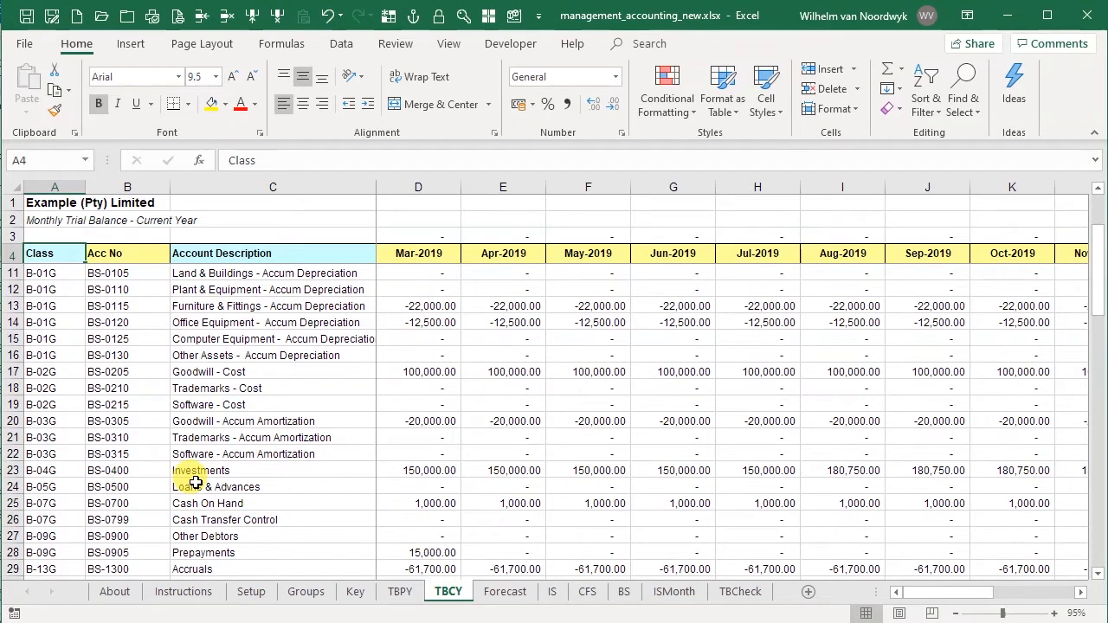
click(114, 453)
click(206, 16)
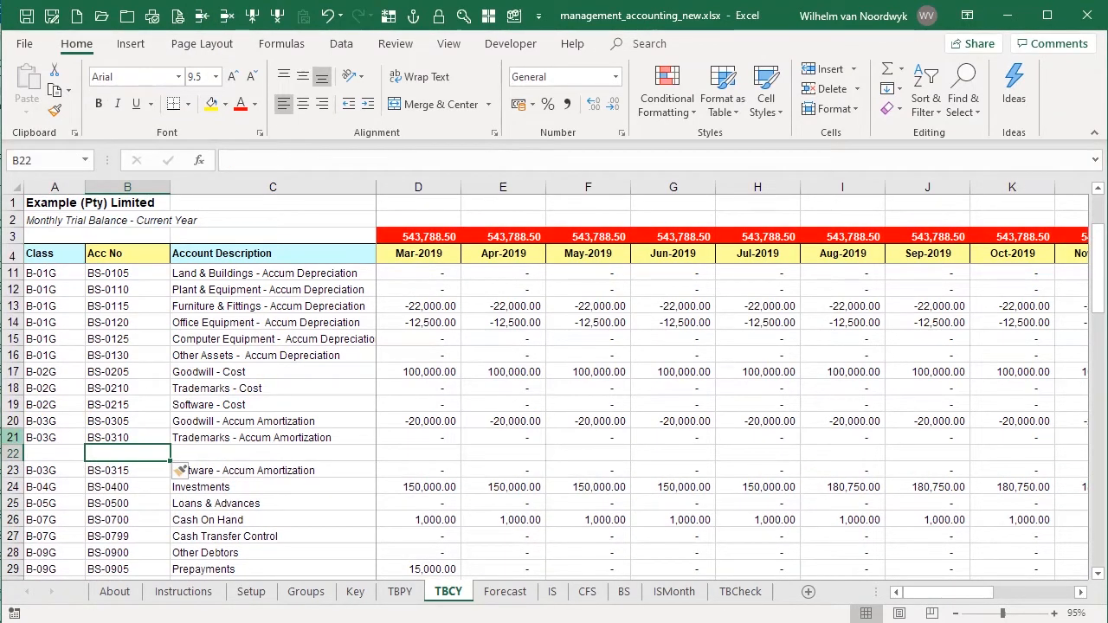
click(13, 437)
key(ctrl+c)
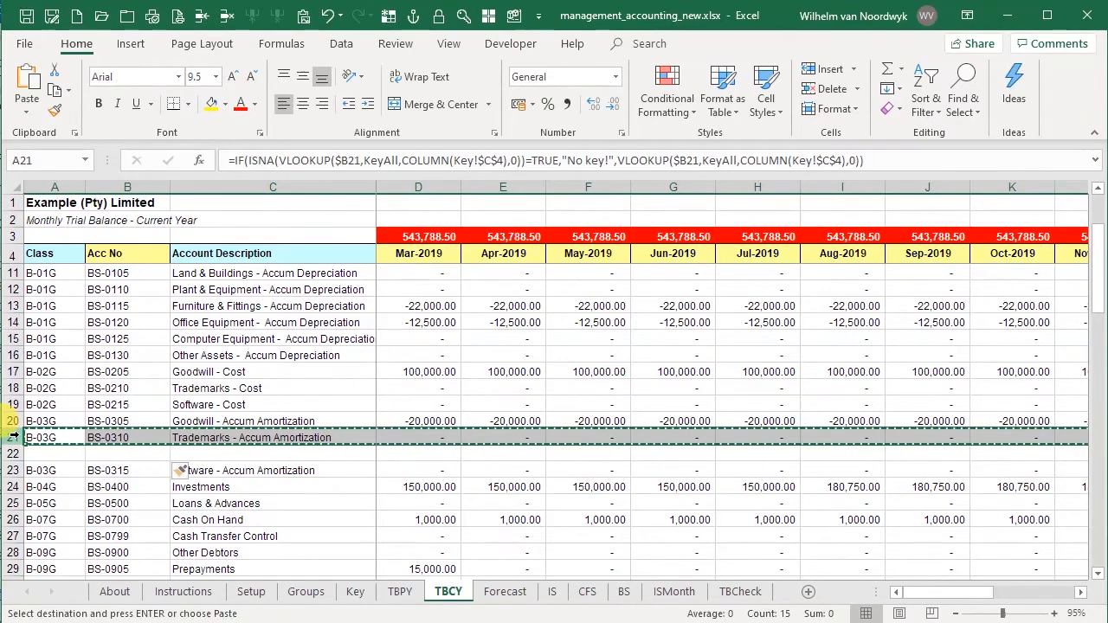
key(Down)
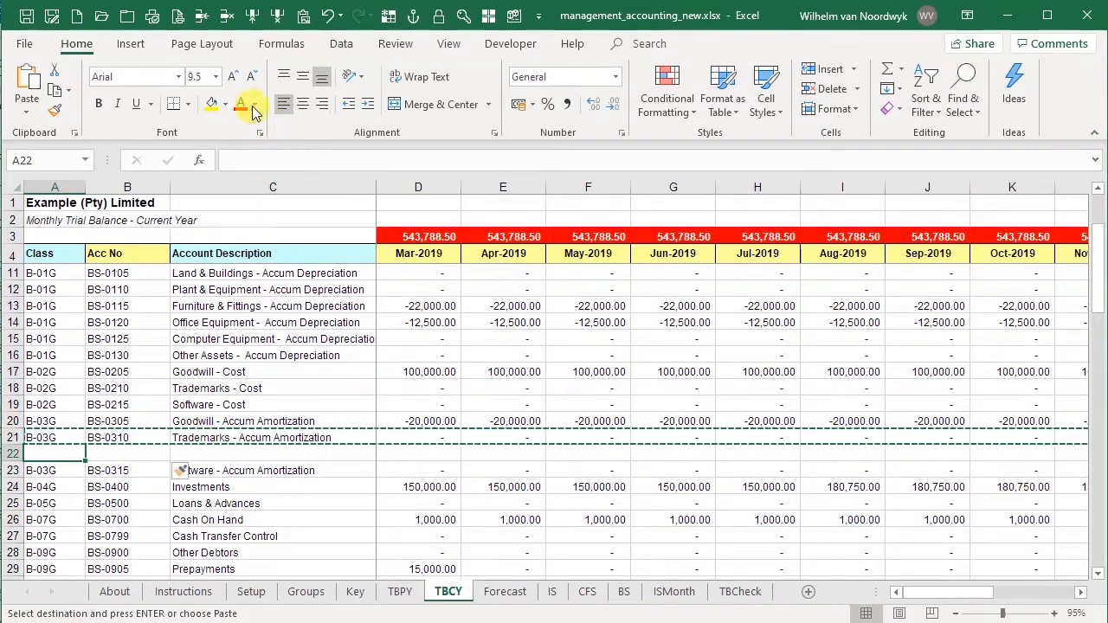
click(204, 14)
- On the TBCY sheet, insert a row above Bank Charges and fill it with a copy of the Advertising & Marketing row
scroll(282, 438, down, 9)
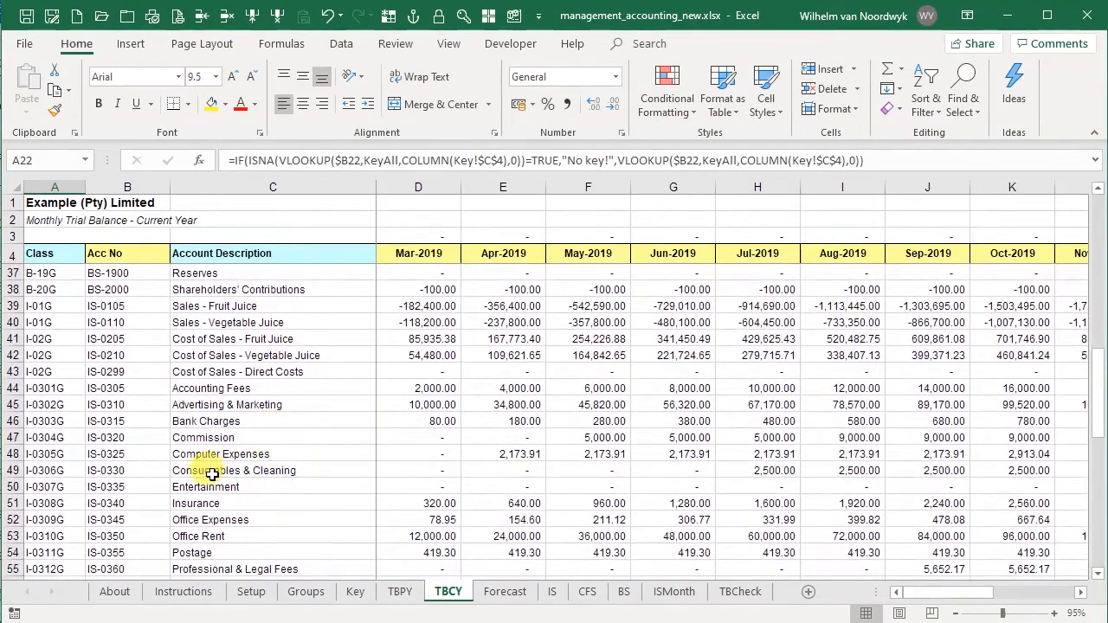
click(128, 424)
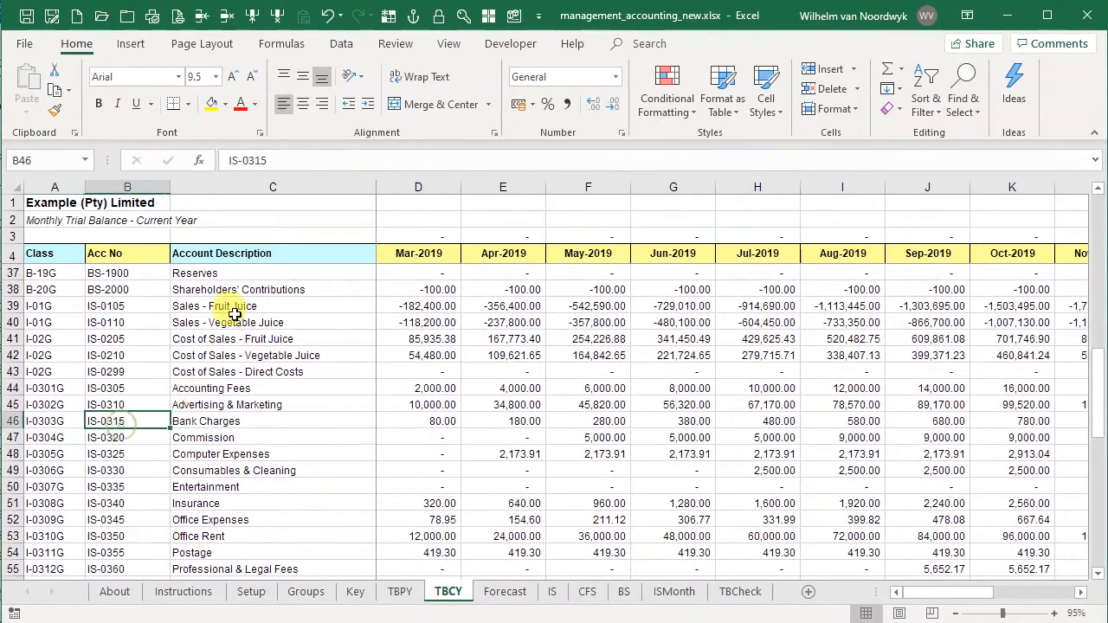
click(227, 15)
click(15, 404)
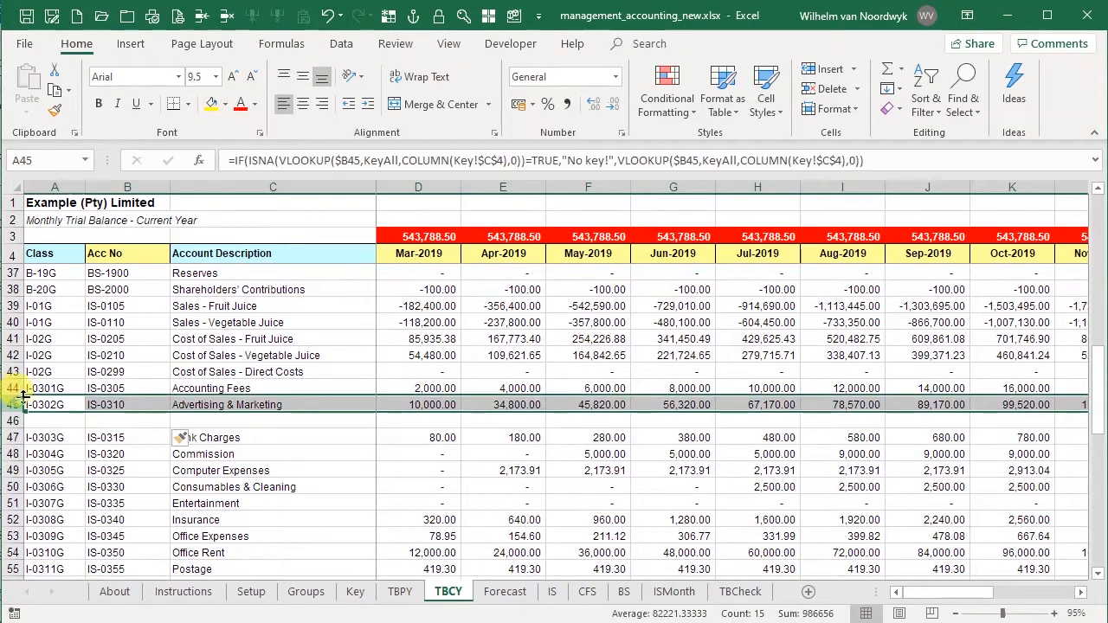
key(ctrl+c)
click(15, 420)
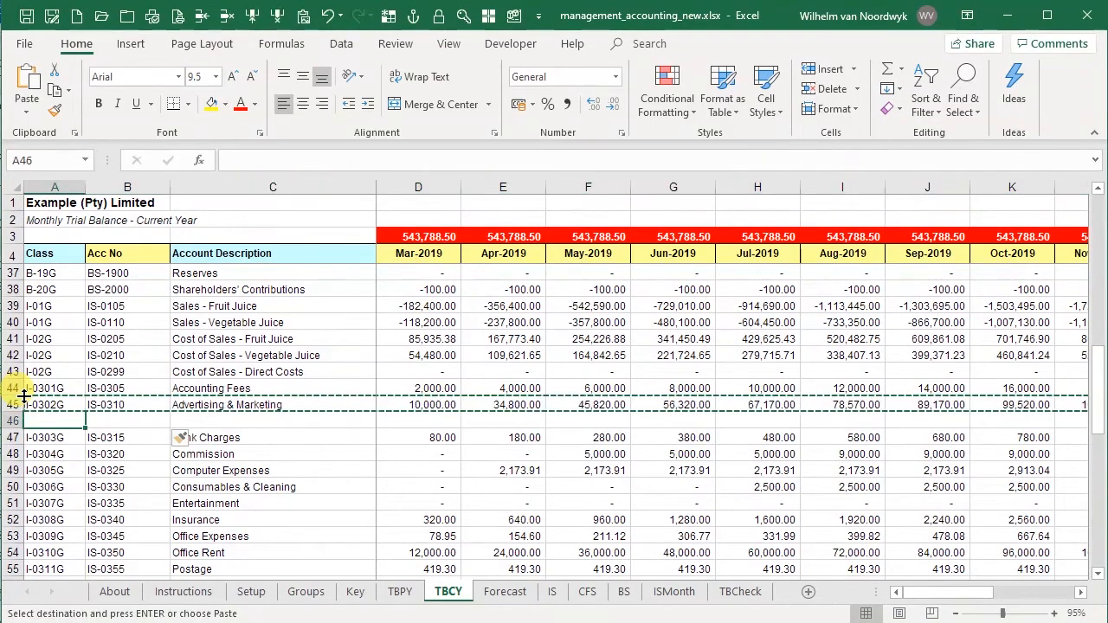
key(ctrl+v)
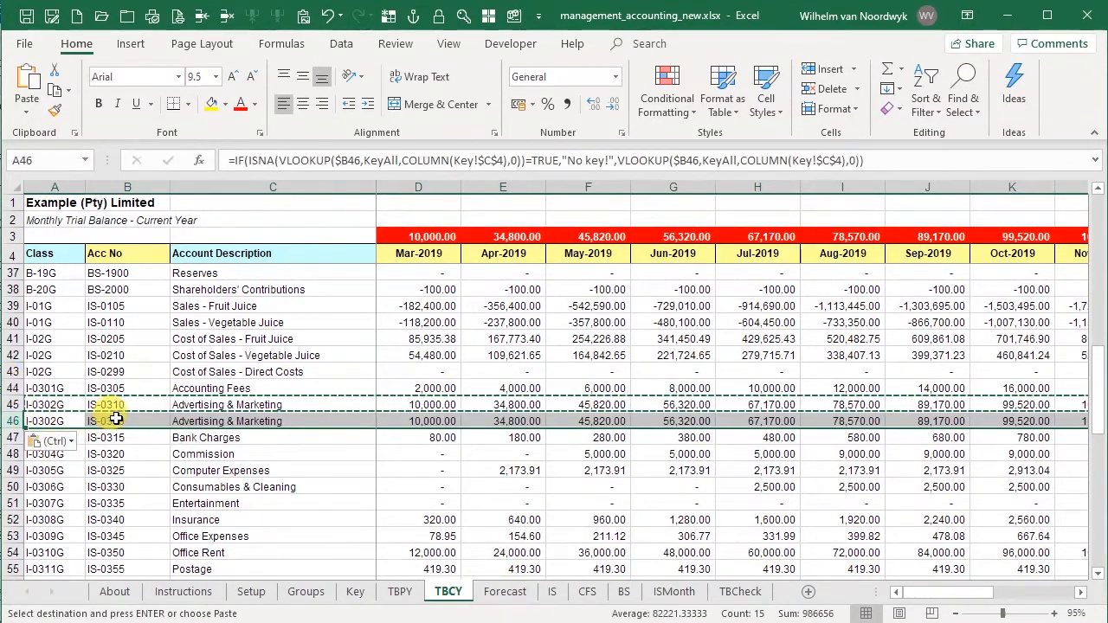
- Change the account number of the copied current-year trial balance row 46 to IS-0312
click(112, 419)
click(269, 160)
text(2)
key(Return)
key(Up)
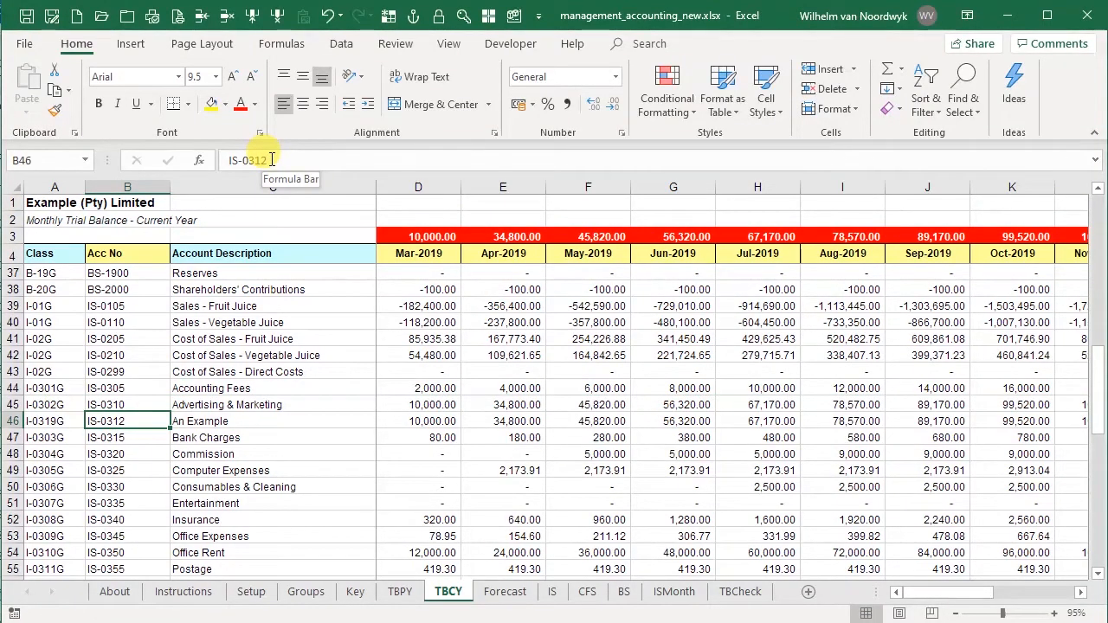
- Set all monthly balances of account IS-0312 to 0 in the current-year trial balance
key(Right)
key(Right)
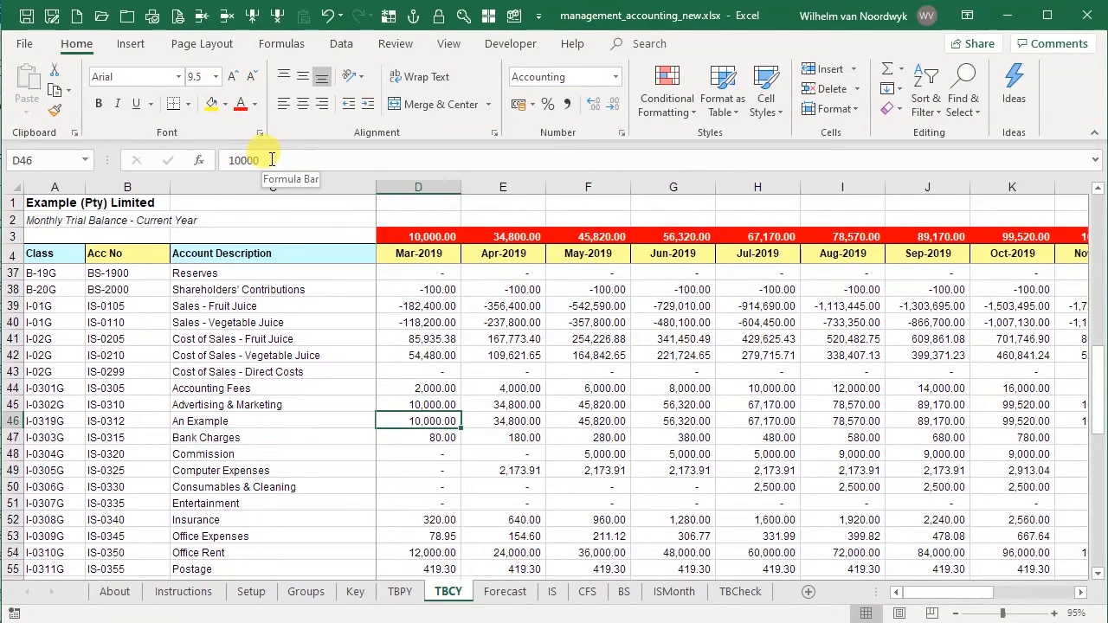
key(shift+Right)
key(Delete)
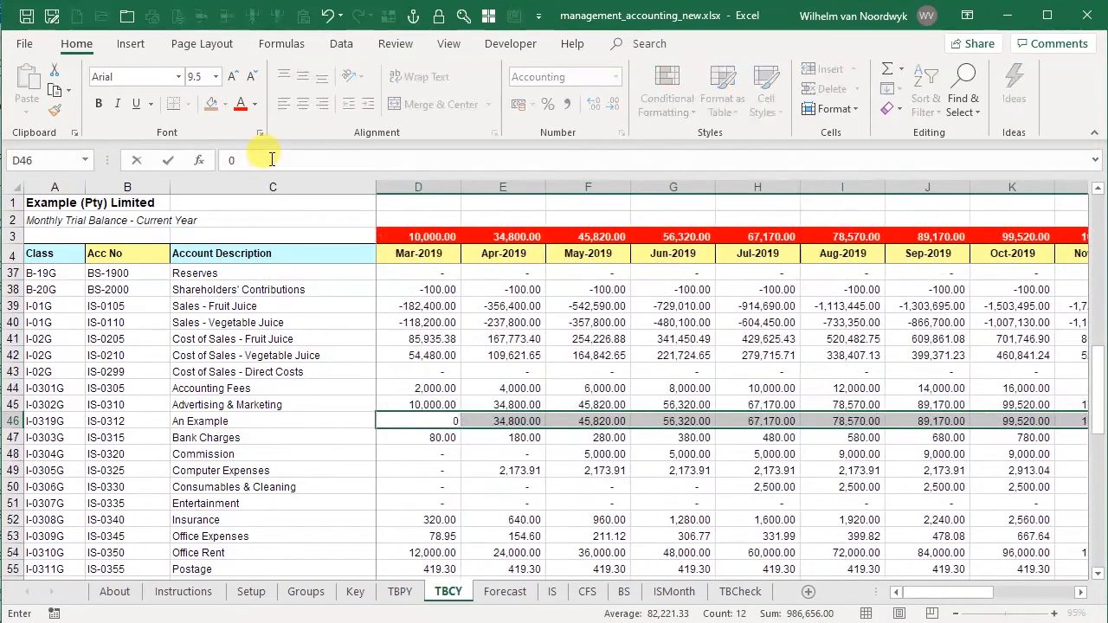
key(Left)
key(Left)
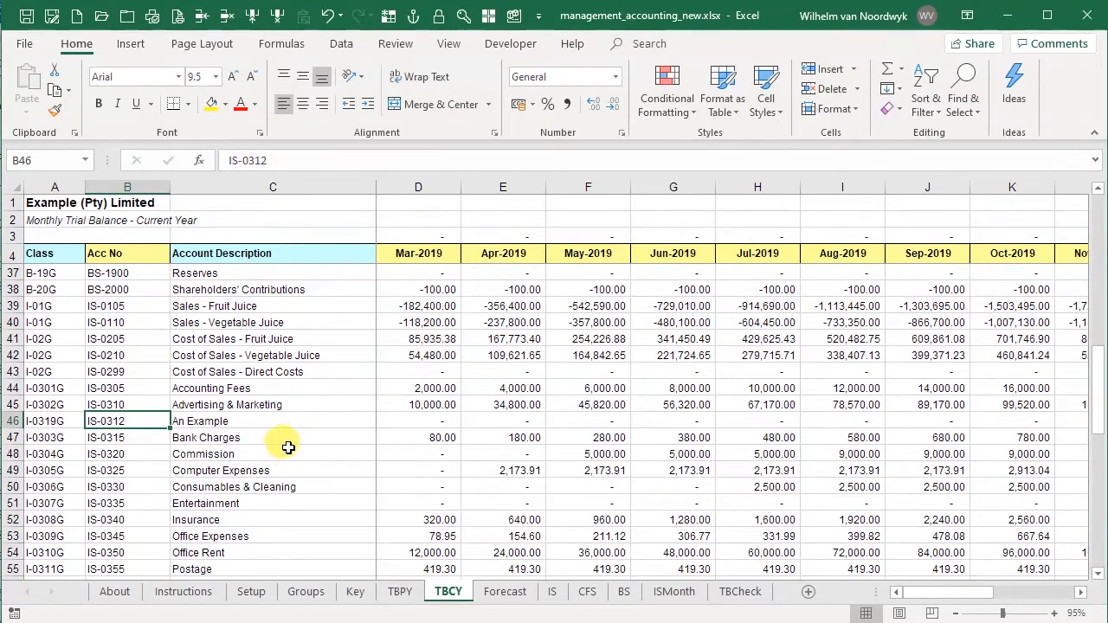
- On the Forecast sheet, insert a row above Bank Charges and fill it with a copy of the Advertising & Marketing row
click(505, 592)
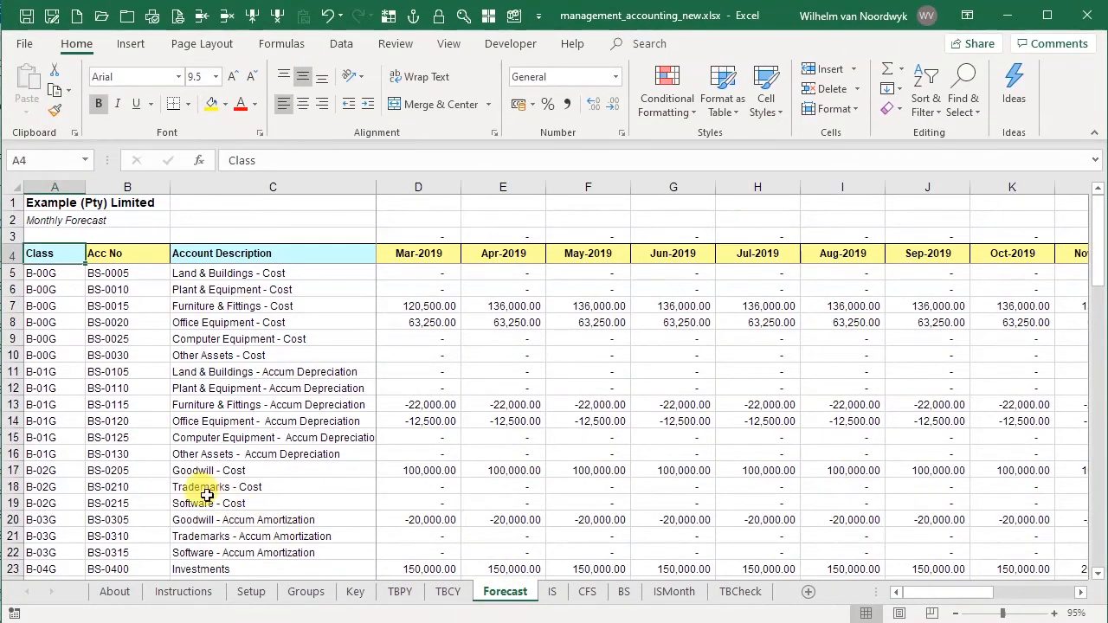
scroll(206, 494, down, 5)
scroll(175, 468, down, 6)
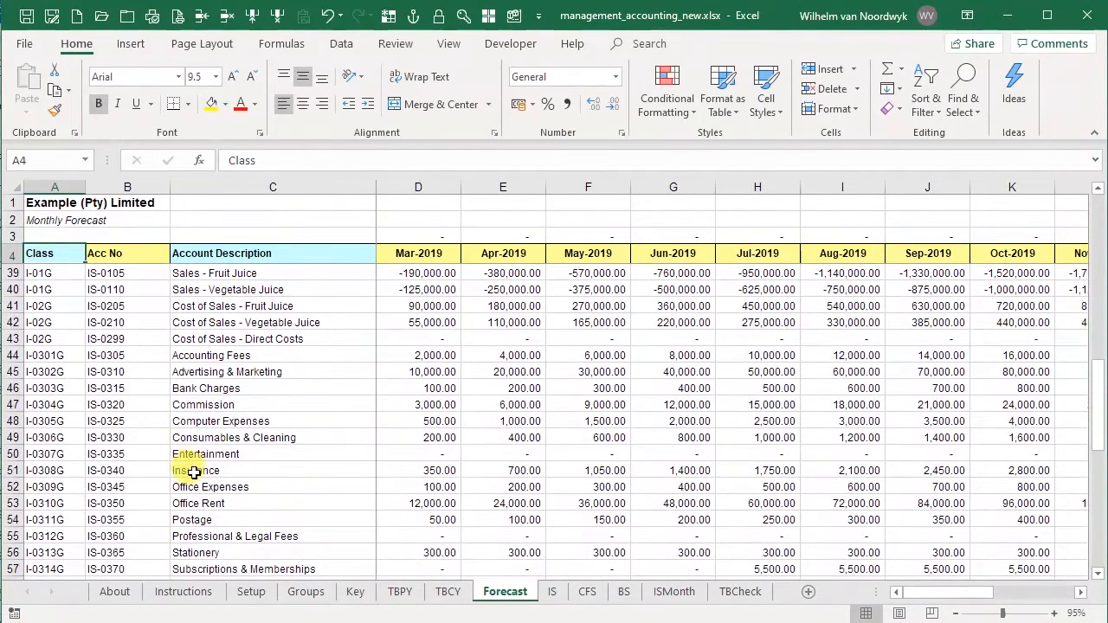
click(138, 389)
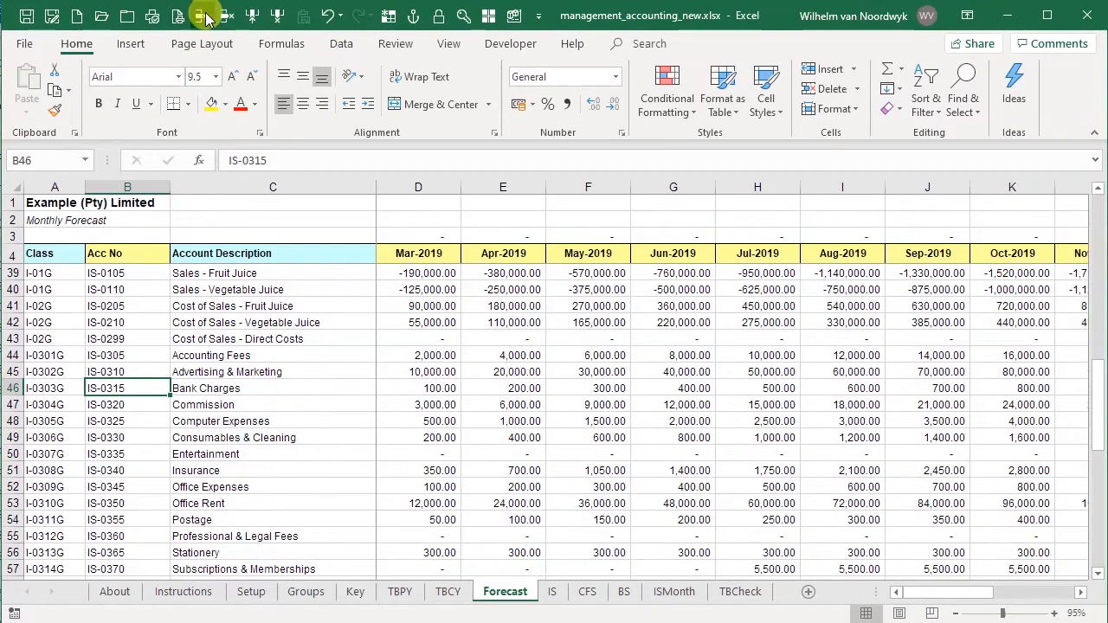
click(207, 19)
click(13, 371)
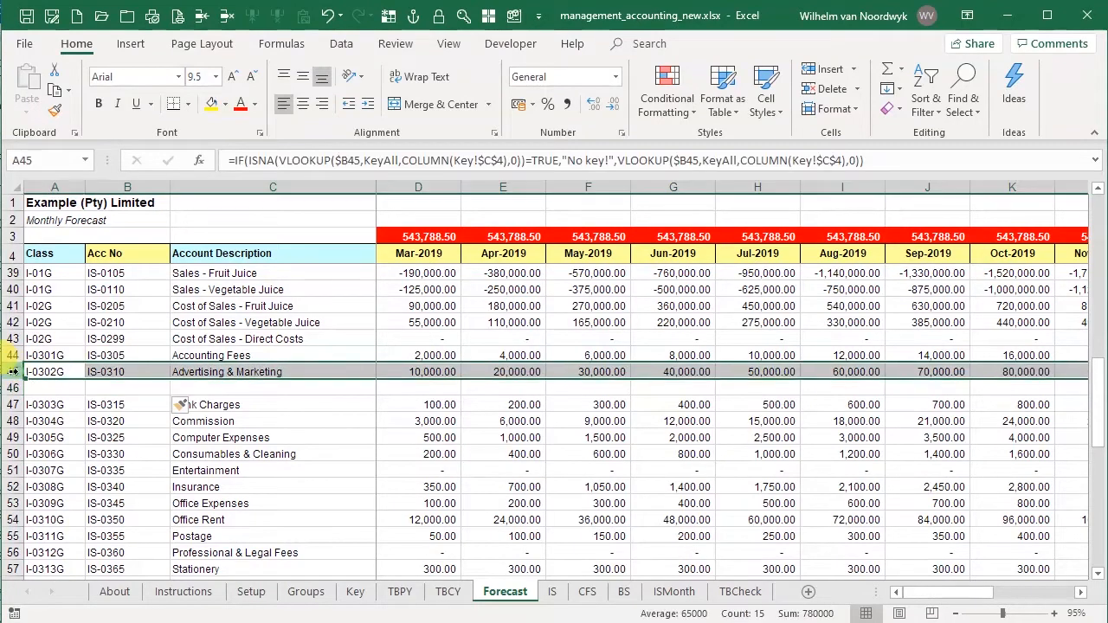
key(ctrl+c)
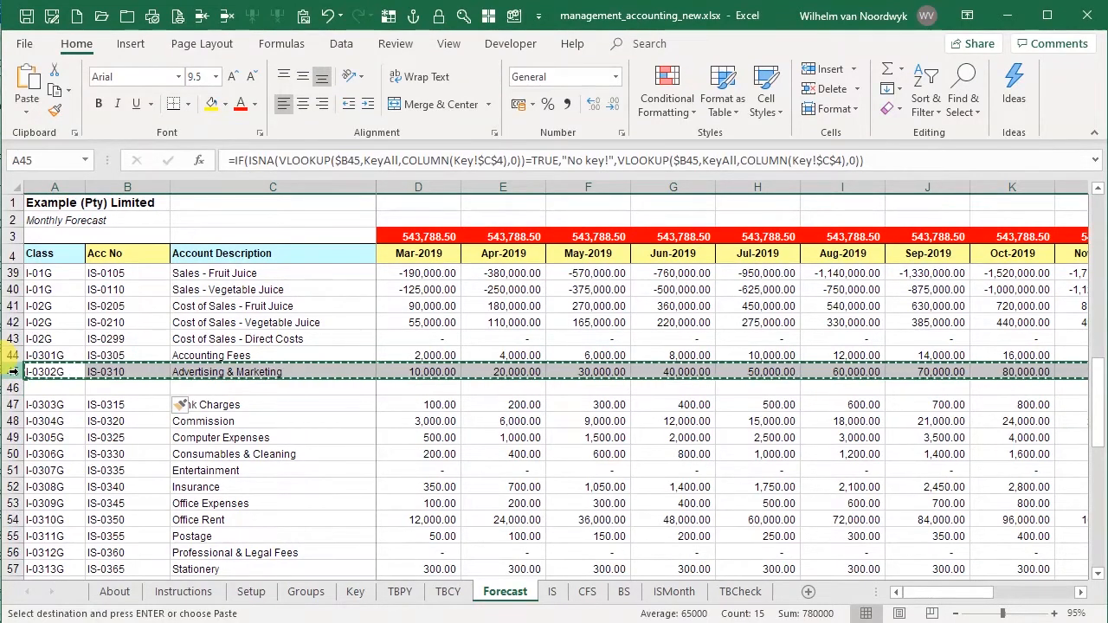
key(Down)
key(ctrl+v)
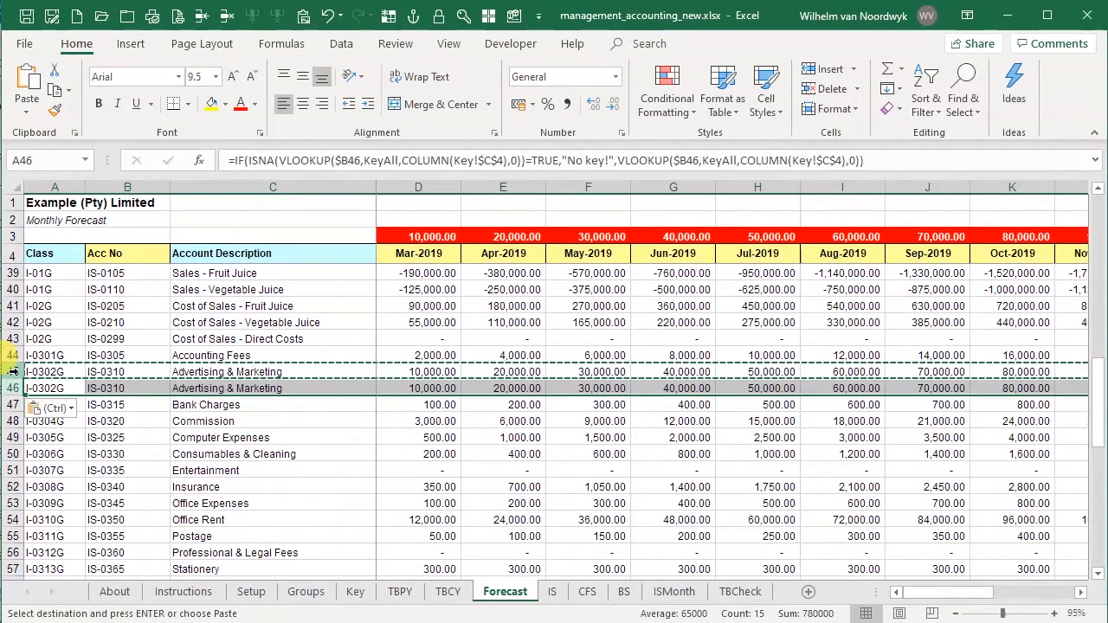
- Change the account number of the copied forecast row 46 to IS-0312
key(Right)
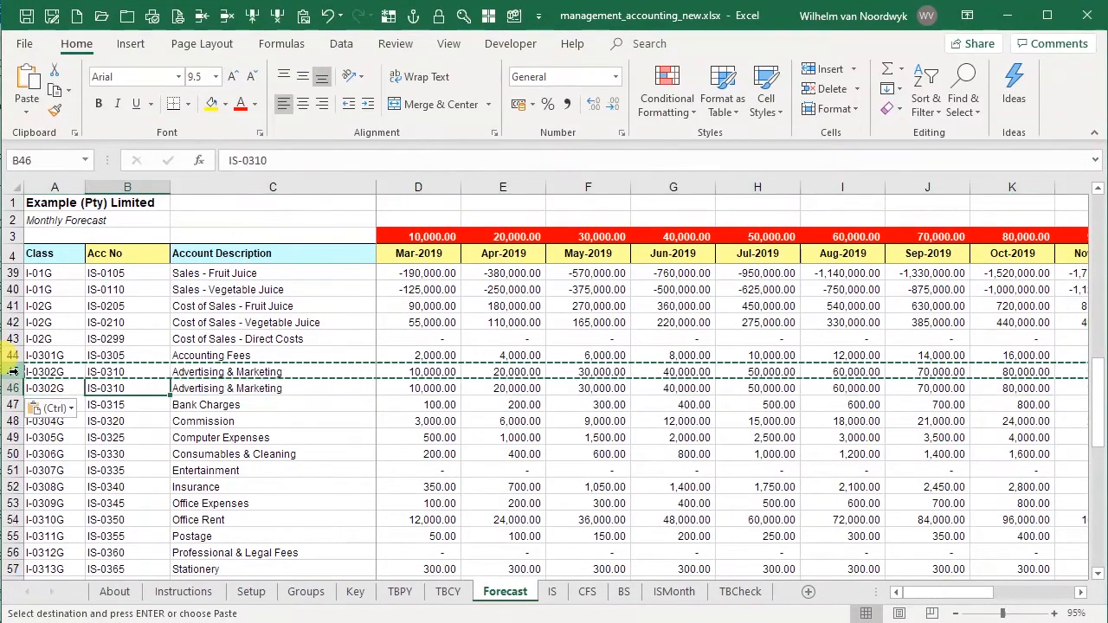
click(273, 159)
text(2)
key(Return)
key(Up)
- Set all monthly amounts of account IS-0312 to 0 on the Forecast sheet
key(Right)
key(Right)
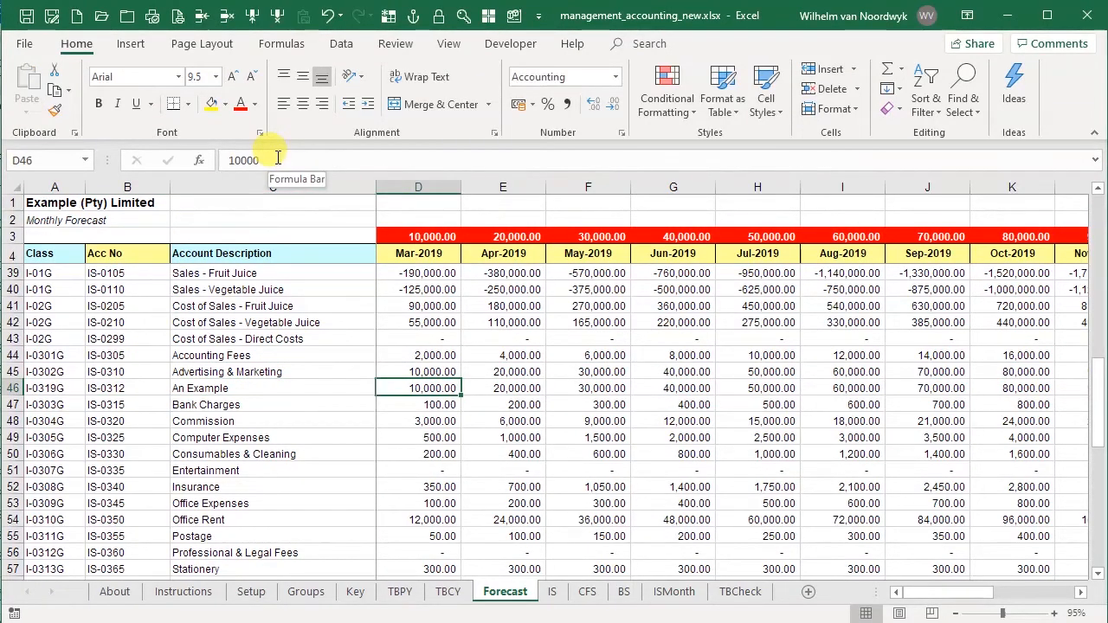
key(shift+Right)
text(0)
key(ctrl+Return)
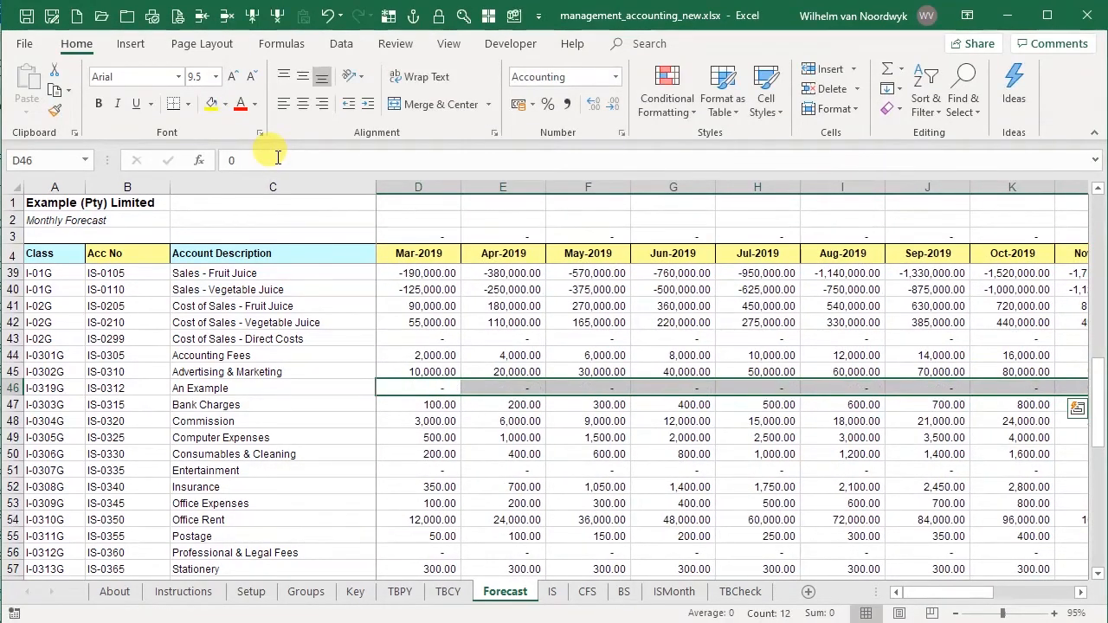
key(Left)
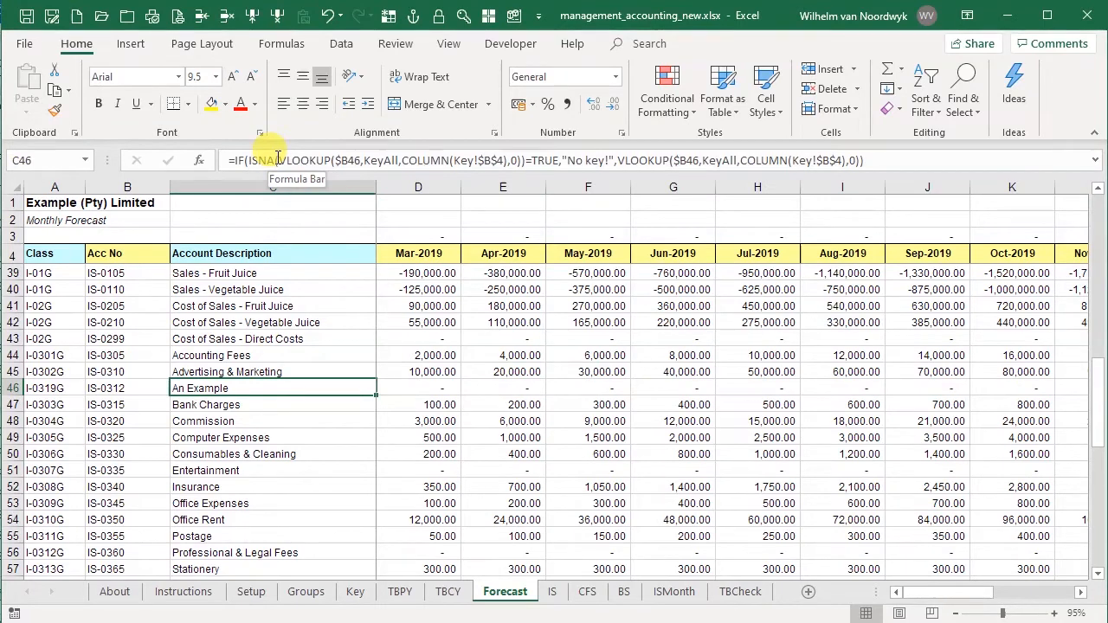
- Re-enter 0 across the Mar-2019 to Feb-2020 amounts in the An Example row of the Forecast sheet
key(Left)
key(Right)
key(Right)
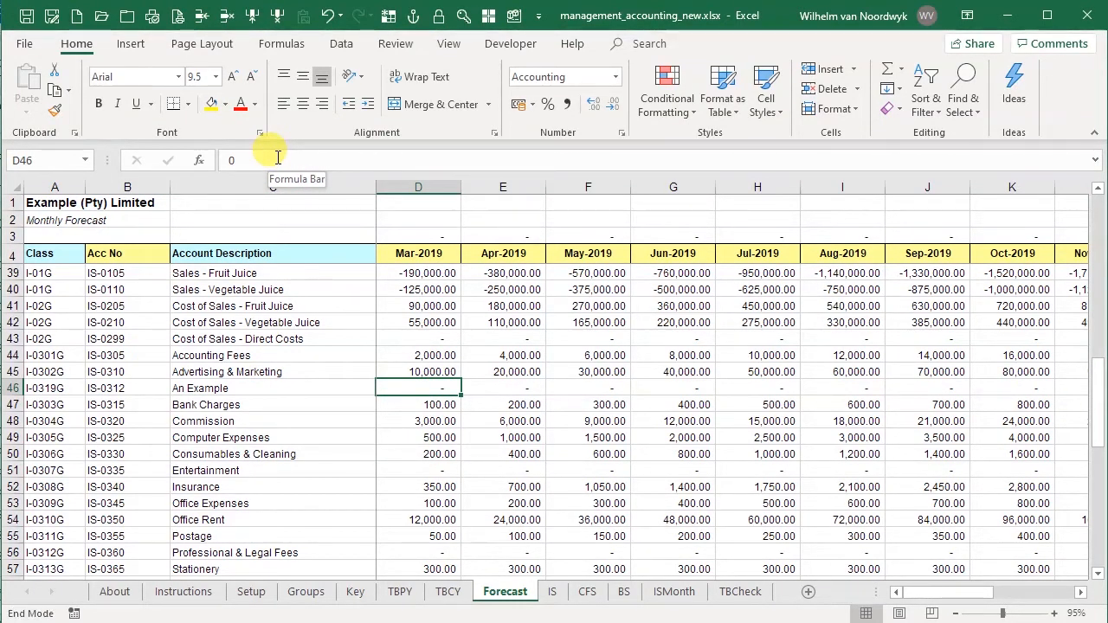
key(shift+Right)
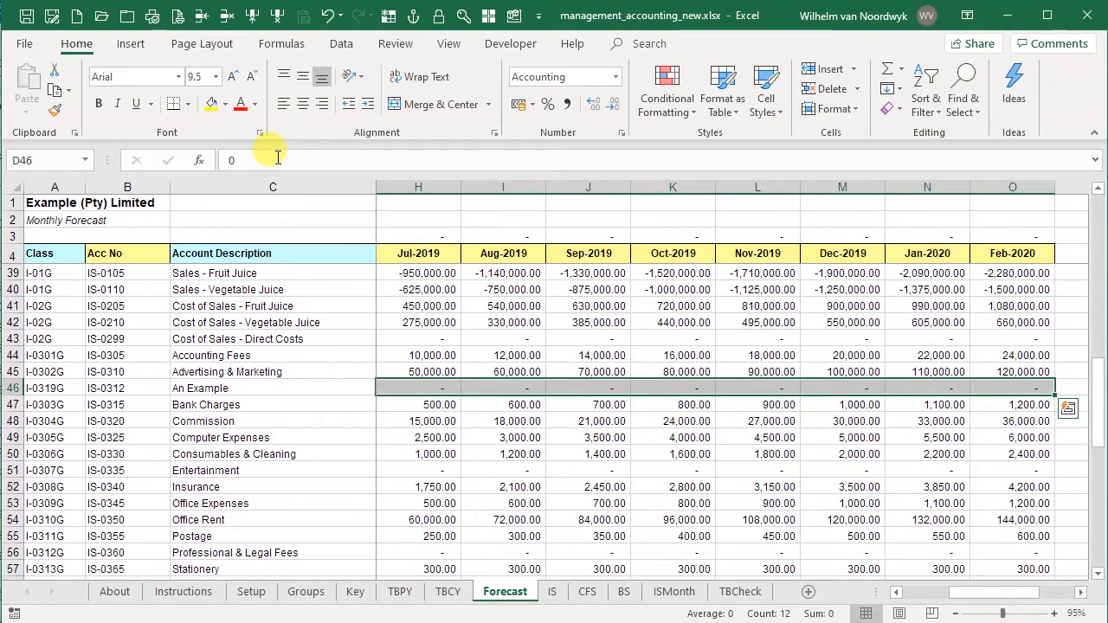
text(0)
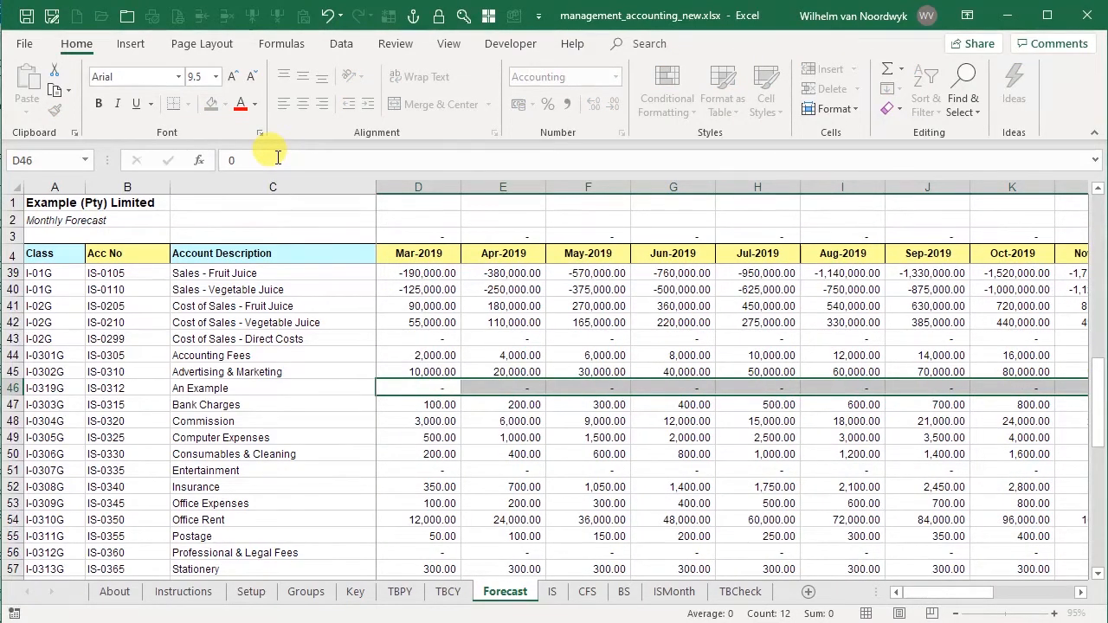
key(ctrl+Return)
key(Left)
key(Left)
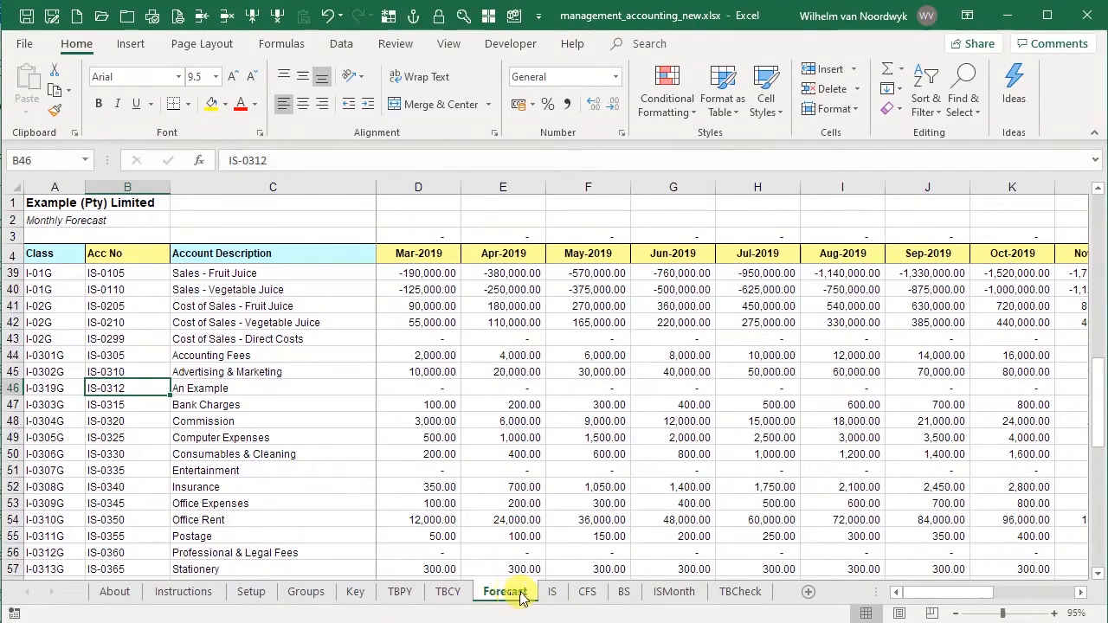
- View the An Example line on IS, and on ISMonth insert a row above Amortization filled with a copy of the Advertising & Marketing row
click(551, 592)
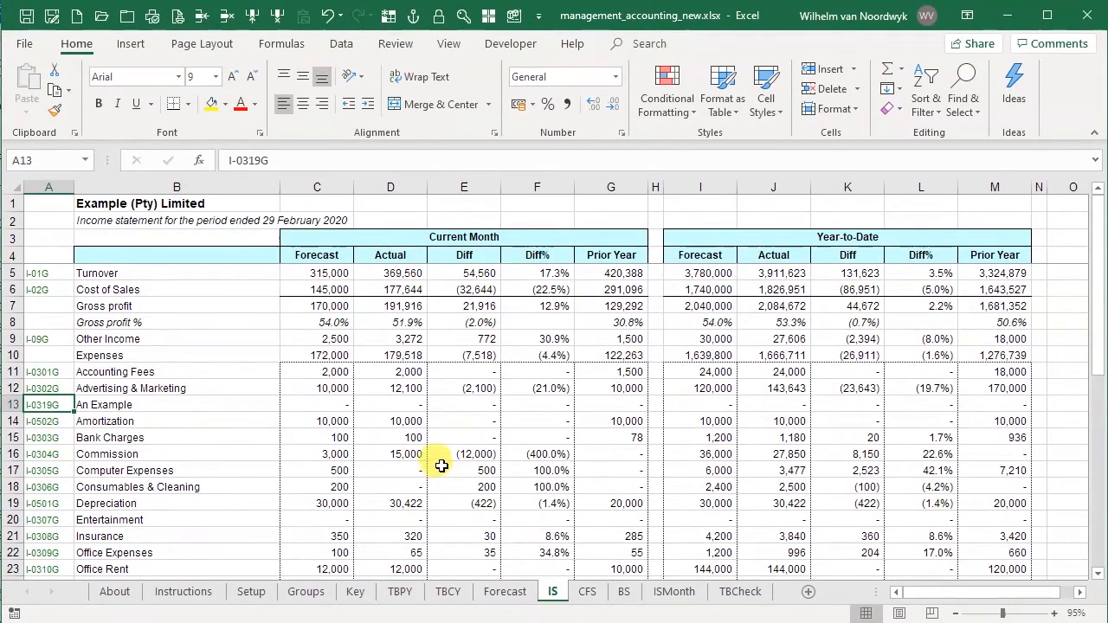
click(155, 404)
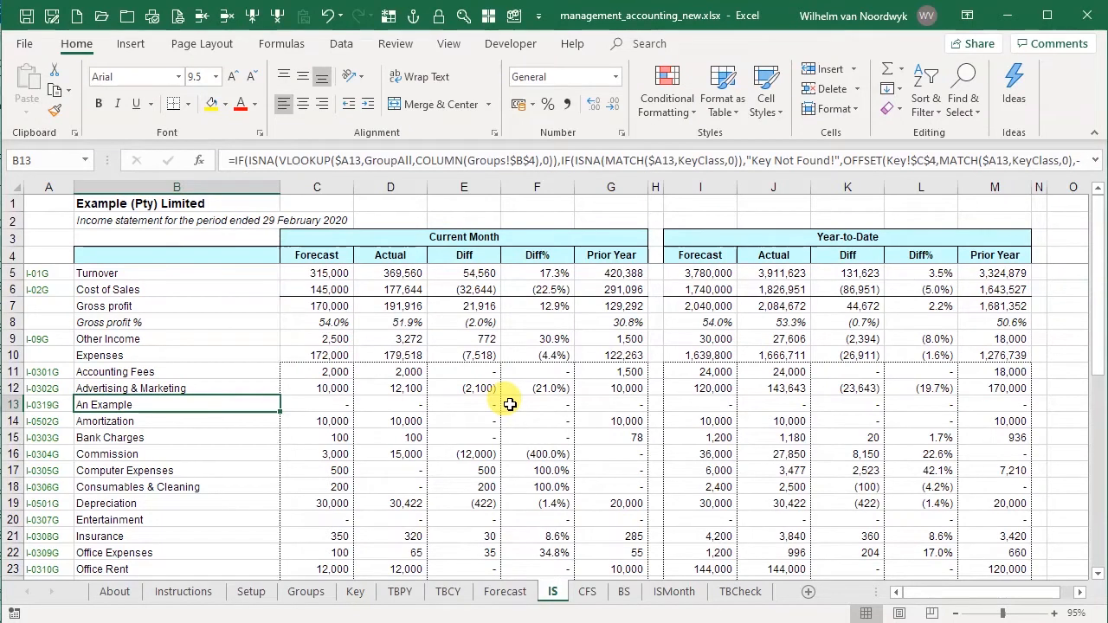
click(677, 593)
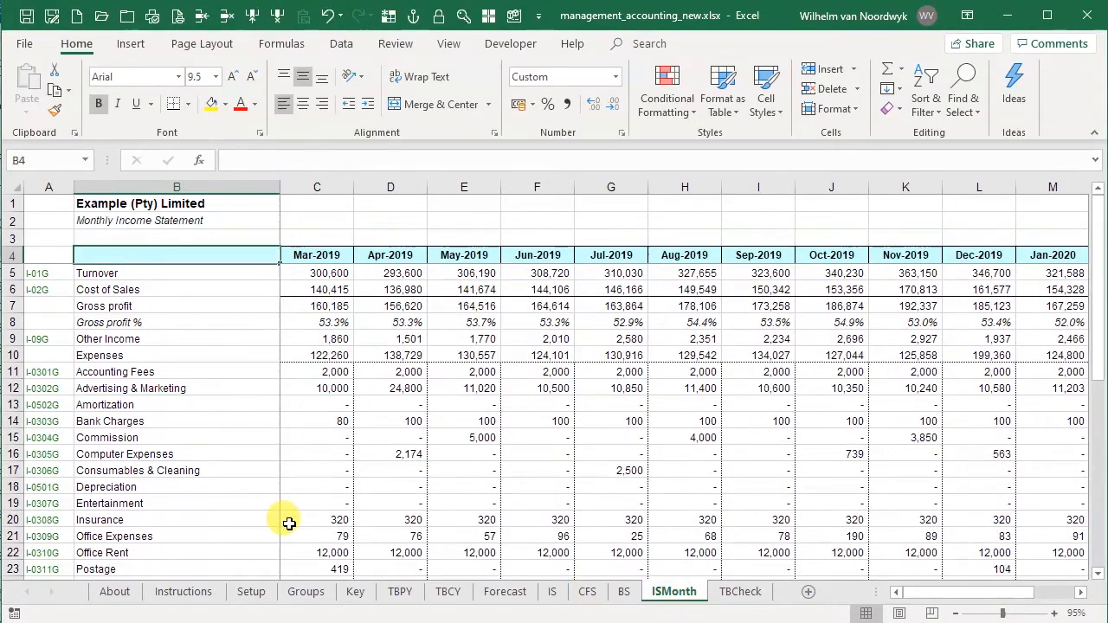
click(52, 405)
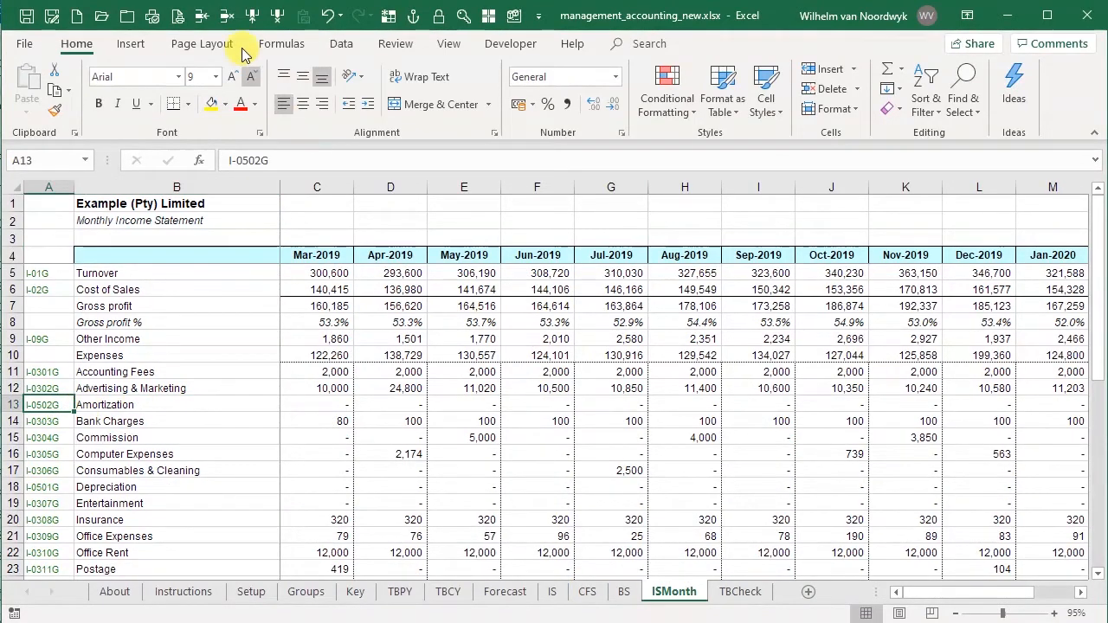
click(202, 14)
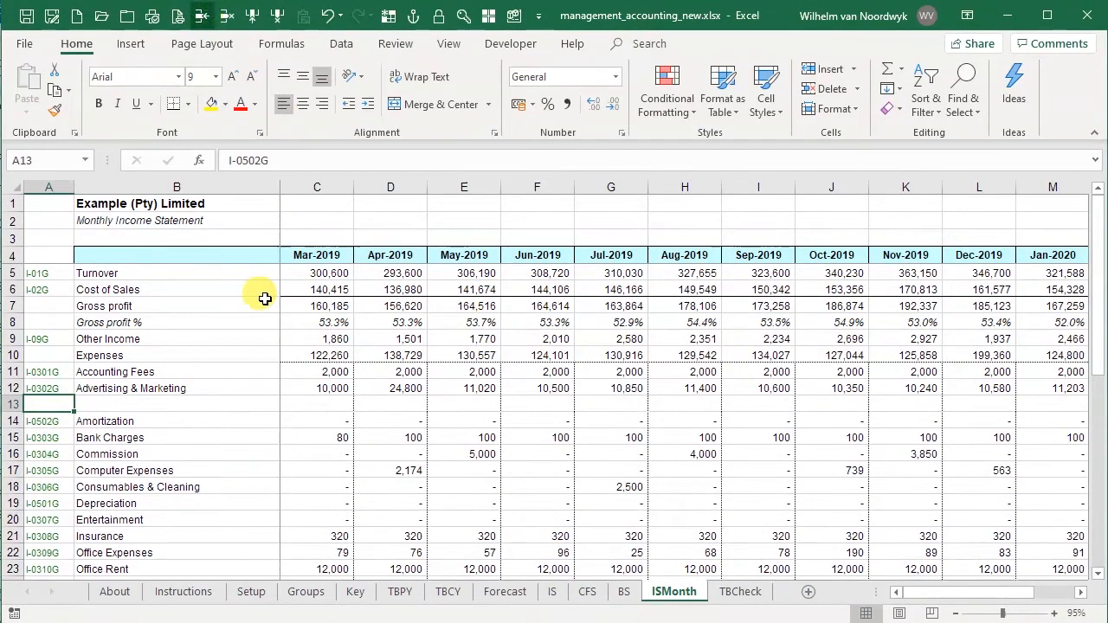
click(14, 388)
key(ctrl+c)
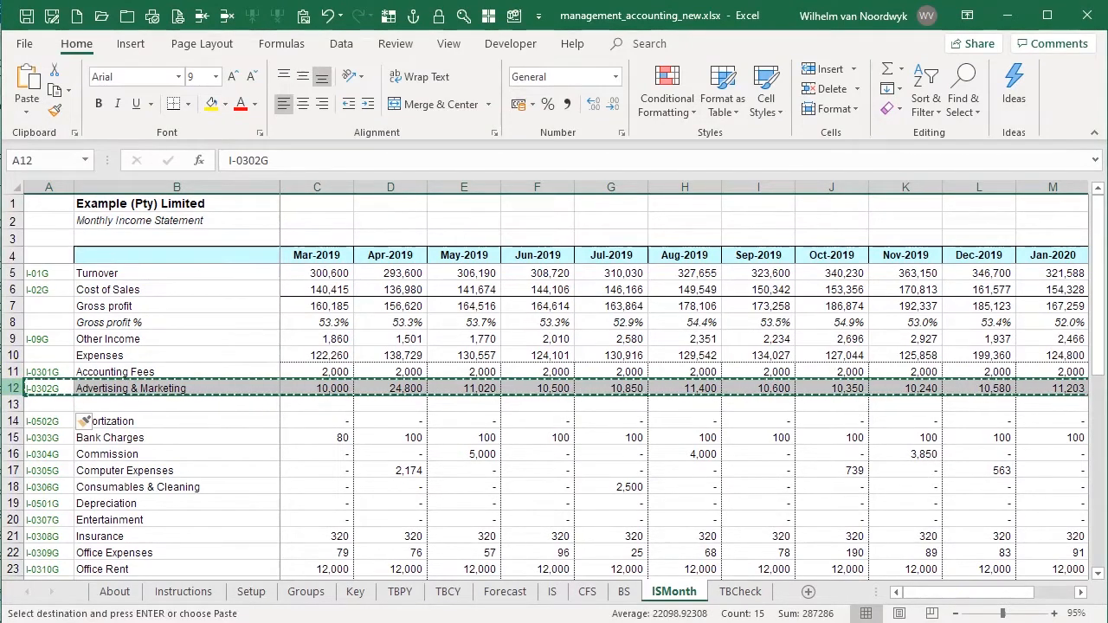
key(Down)
key(ctrl+v)
key(Left)
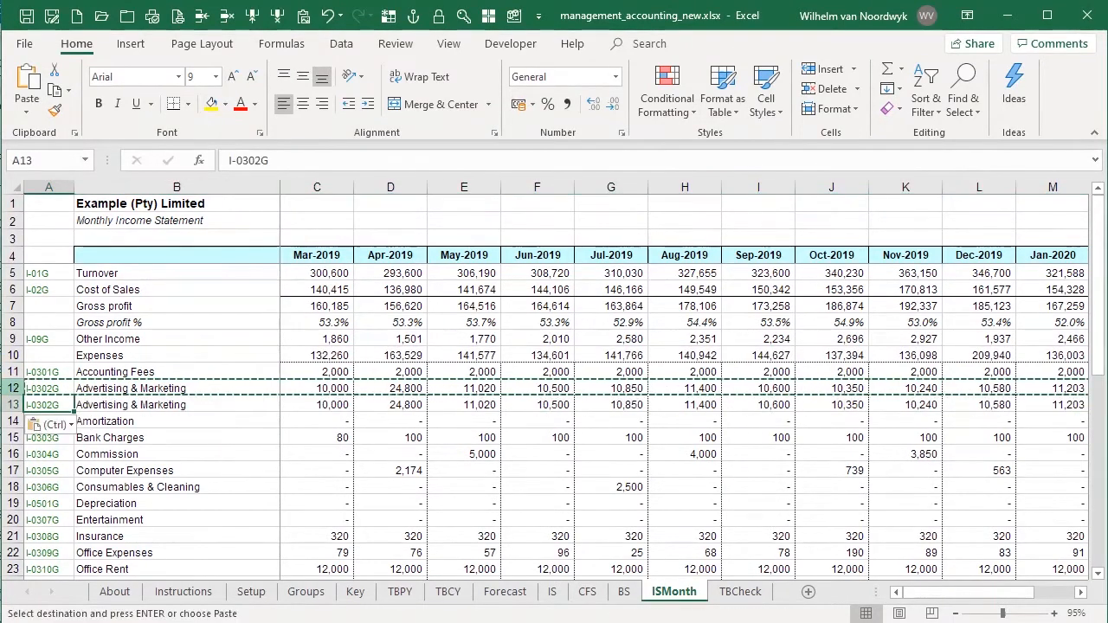
- Change the class code of the copied row 13 on the ISMonth sheet to I-0319G
click(280, 156)
key(BackSpace)
key(BackSpace)
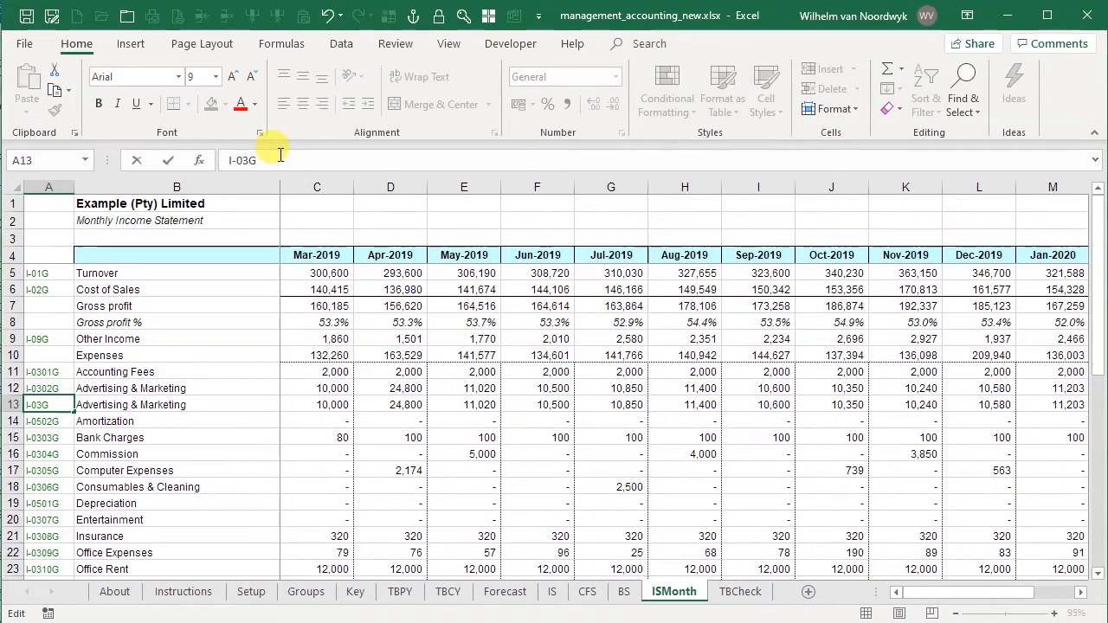
key(Return)
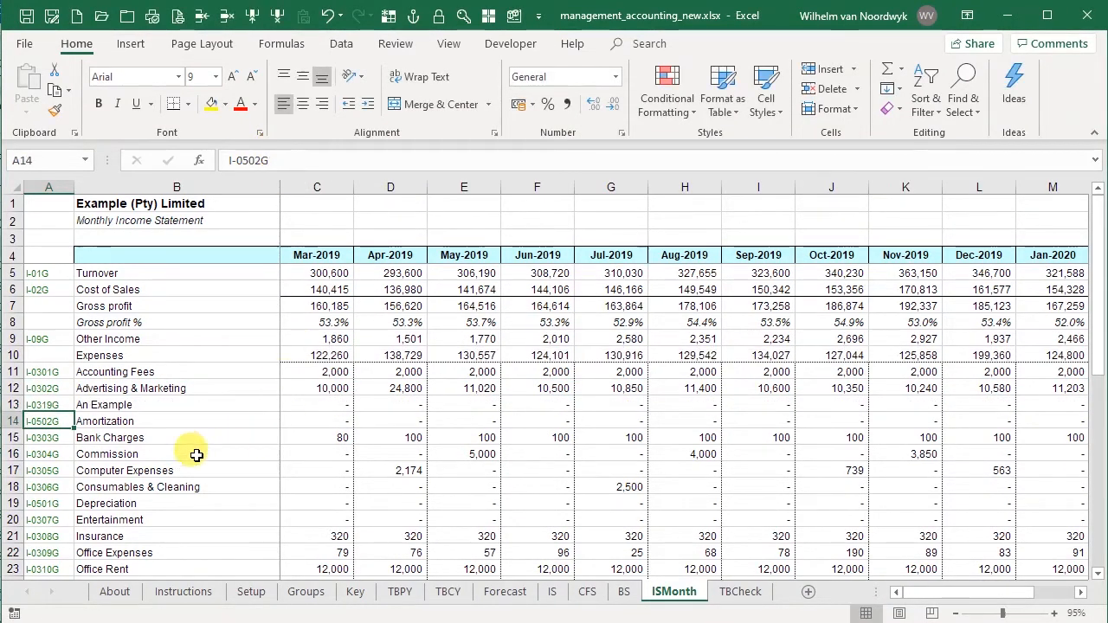
click(131, 401)
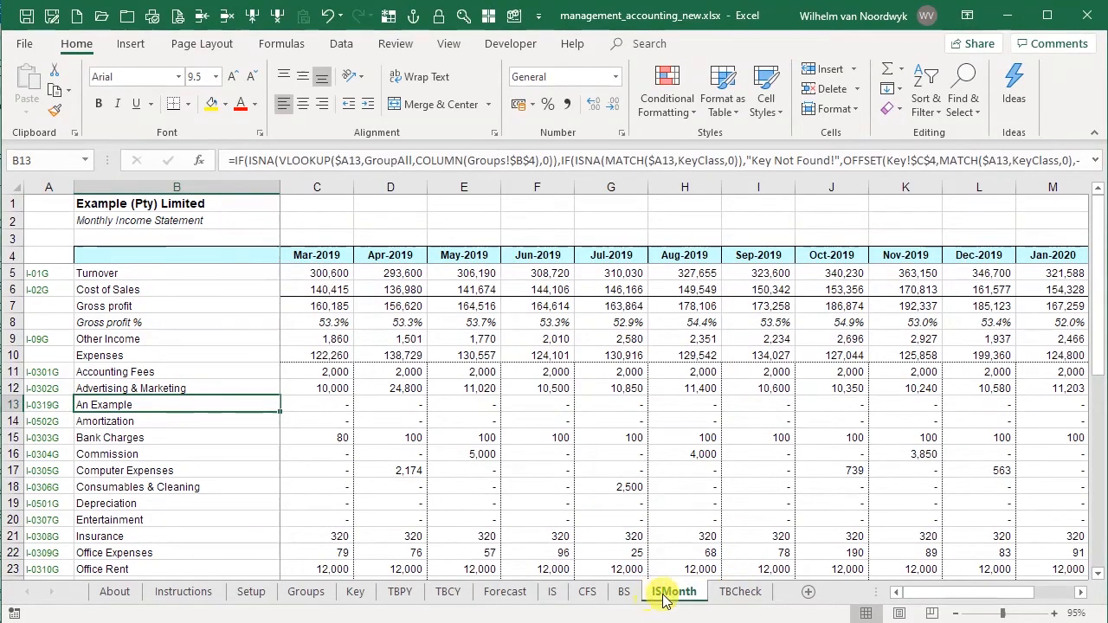
- On the TBCheck sheet, try the other trial balance selections, including Forecast, and set the selection back to Current
click(737, 593)
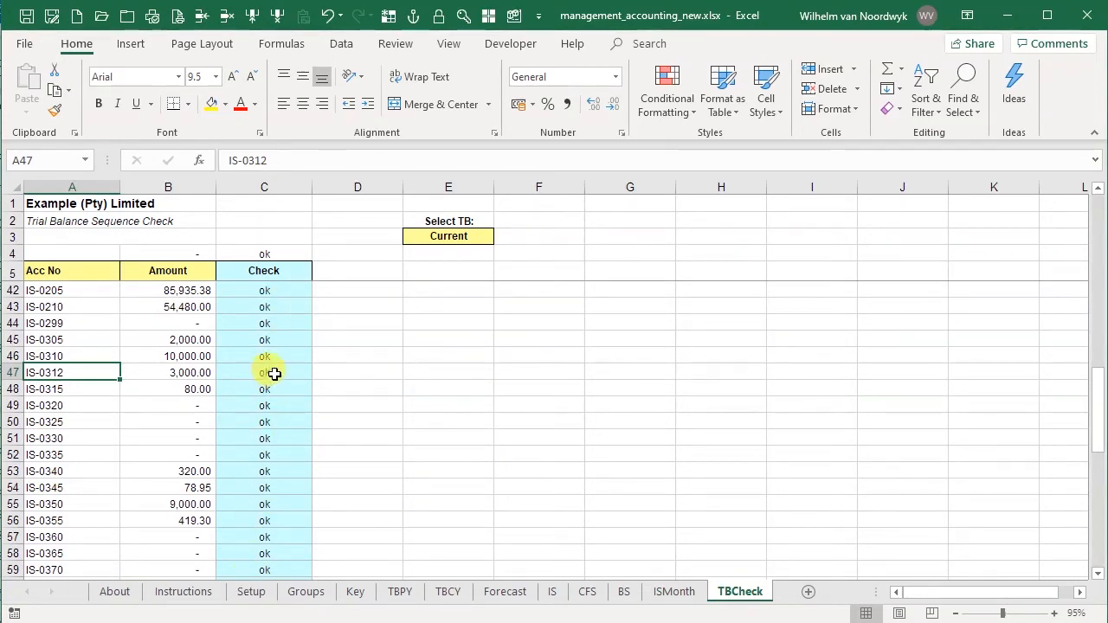
click(447, 234)
click(502, 241)
click(483, 259)
click(502, 241)
click(482, 272)
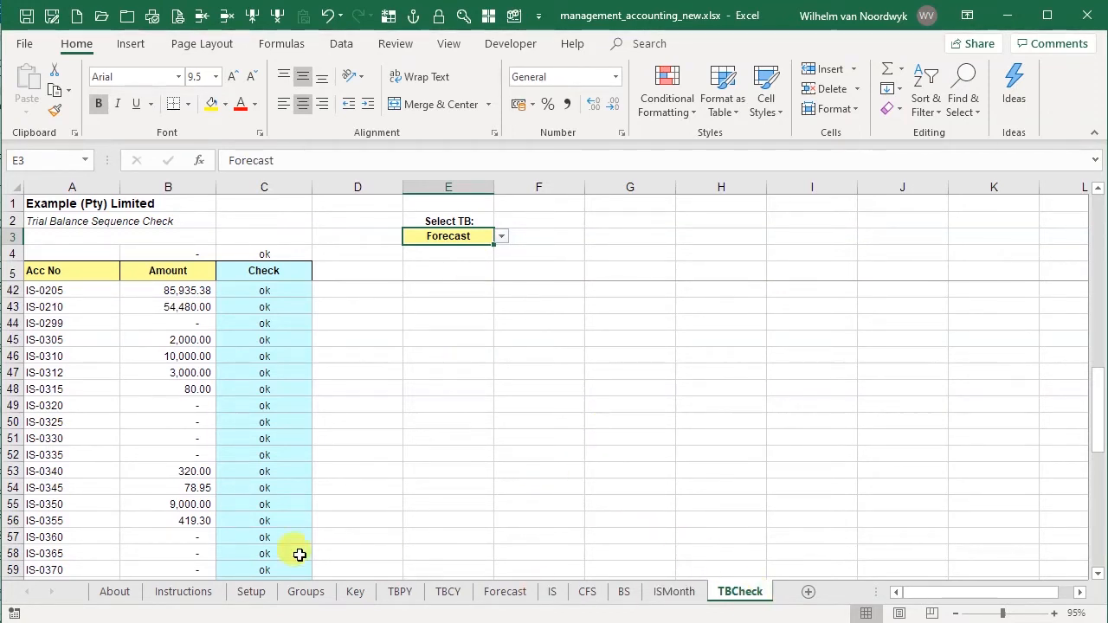
click(501, 236)
click(498, 250)
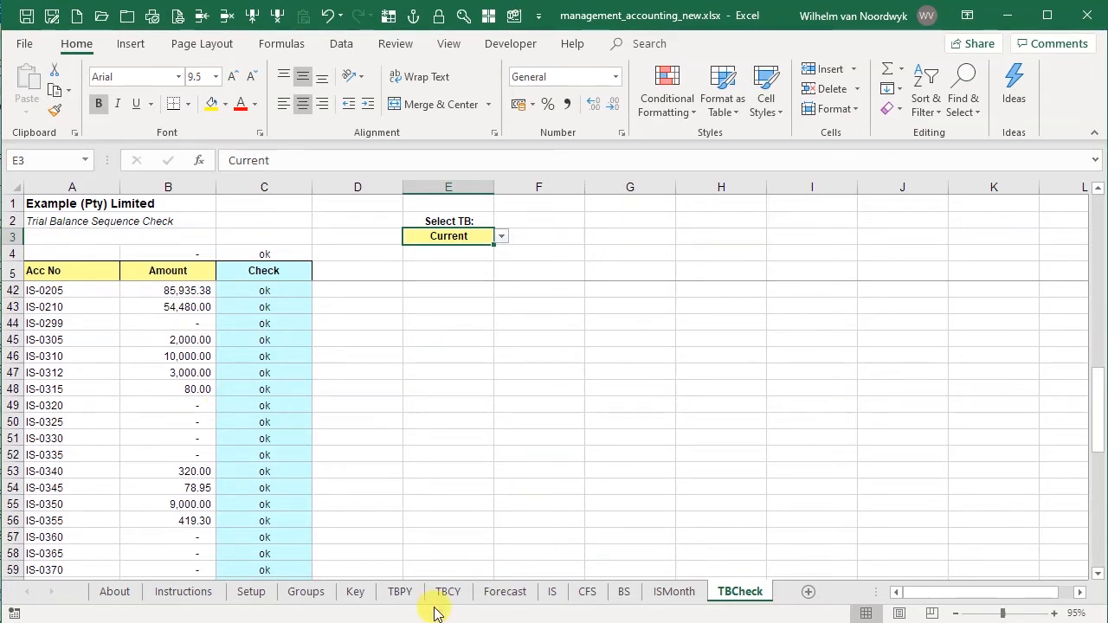
- Review the added account IS-0312 on the Key, TBPY, TBCY and Forecast sheets and its line on IS and ISMonth
click(355, 592)
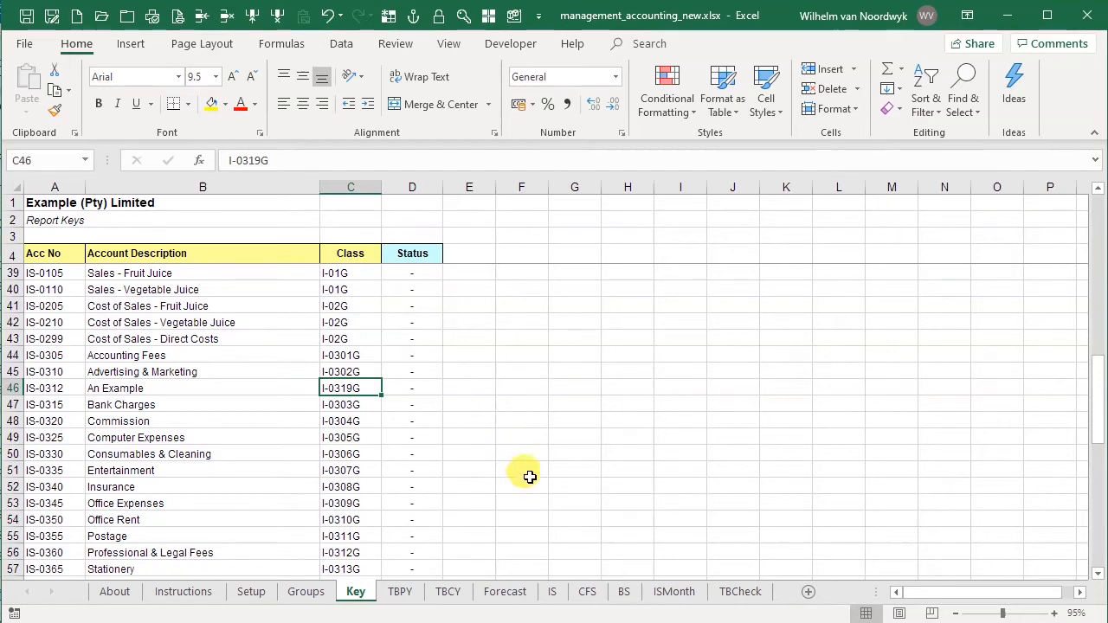
click(35, 388)
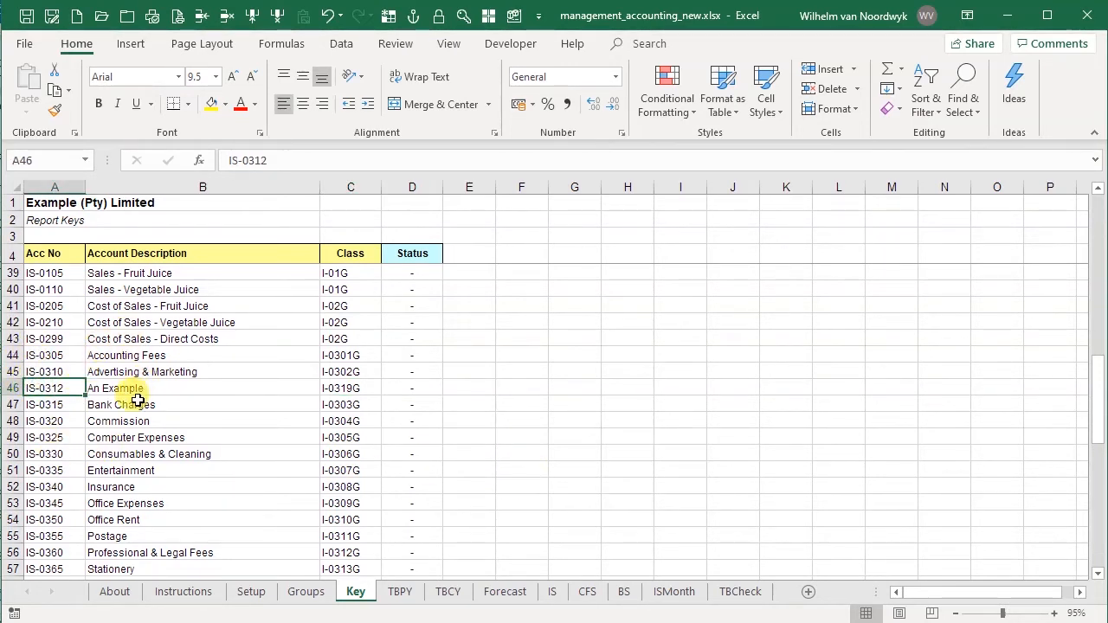
click(400, 593)
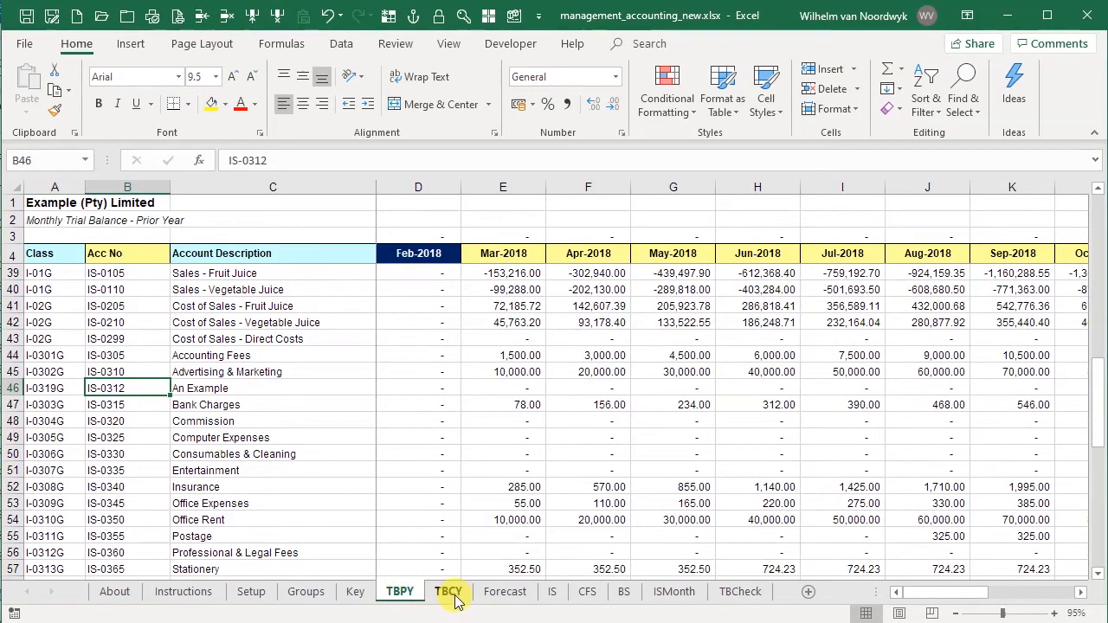
click(448, 593)
click(504, 593)
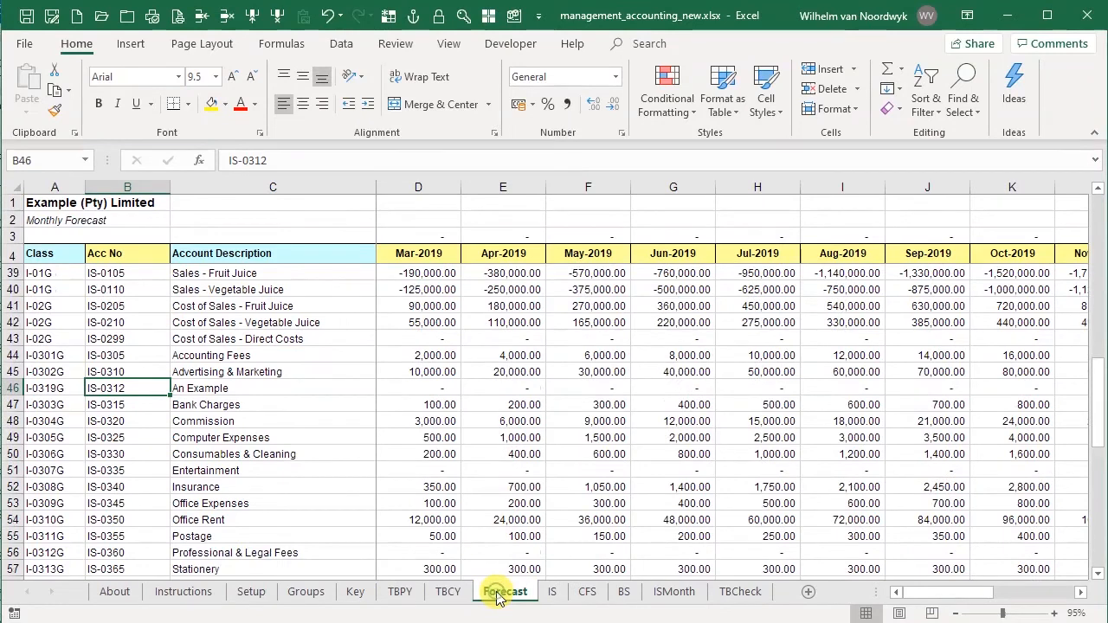
click(553, 592)
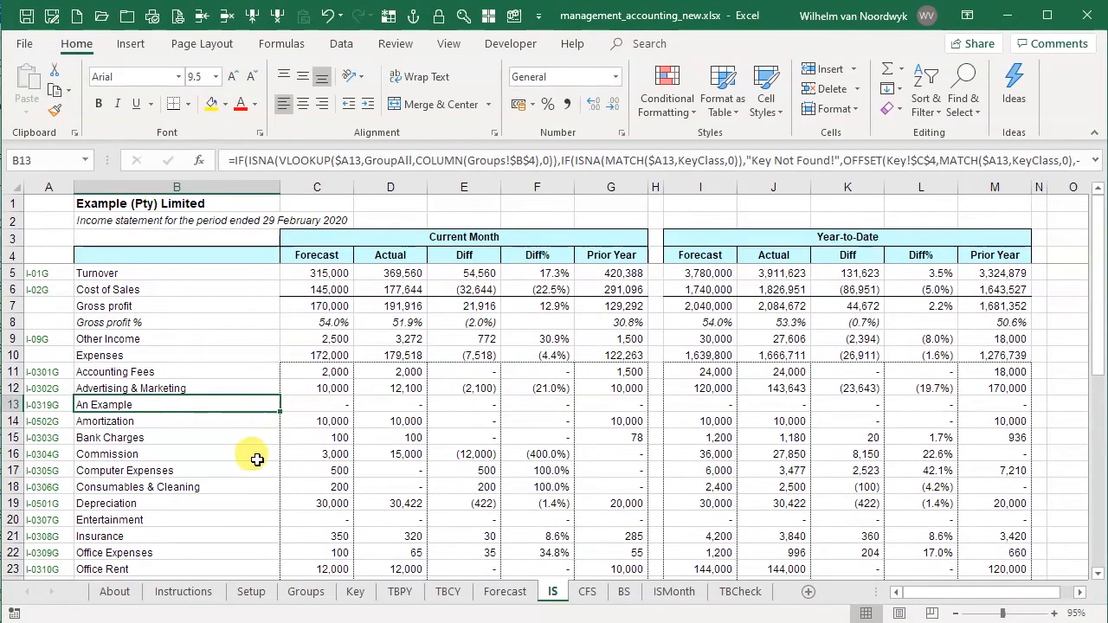
click(674, 592)
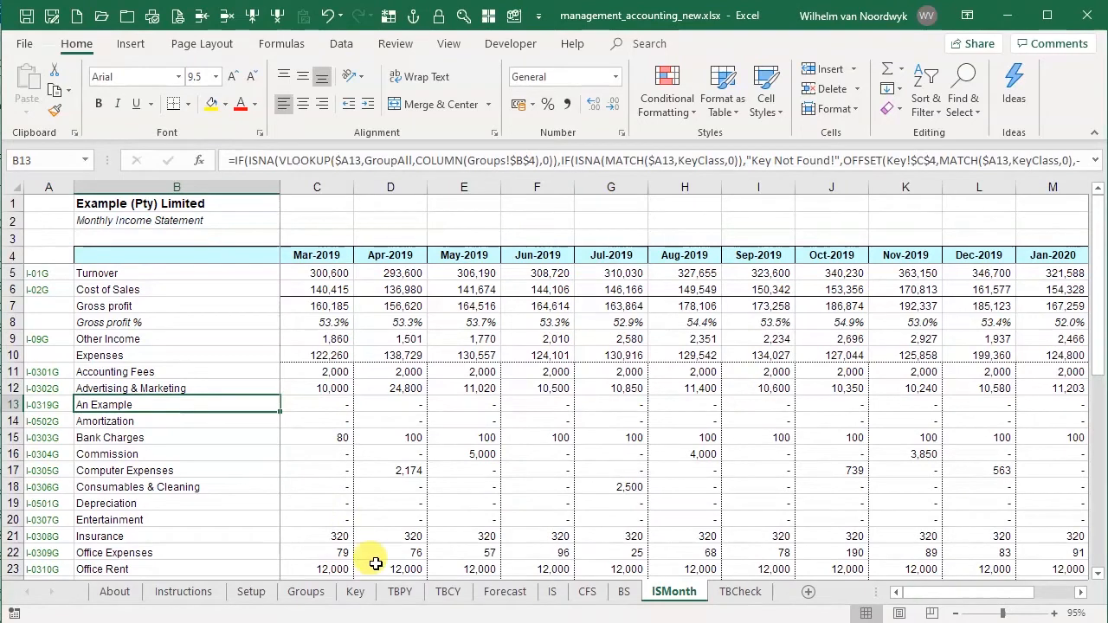
- Compare the line layout of the IS and ISMonth sheets, view the balance sheet, and examine the expense lines on IS
click(551, 592)
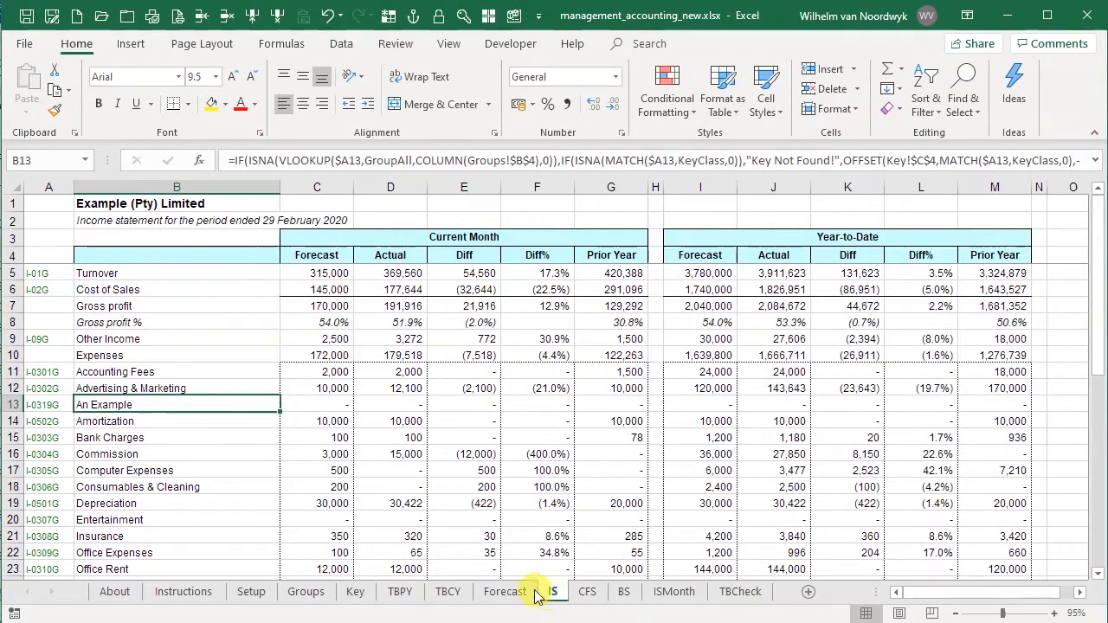
click(669, 592)
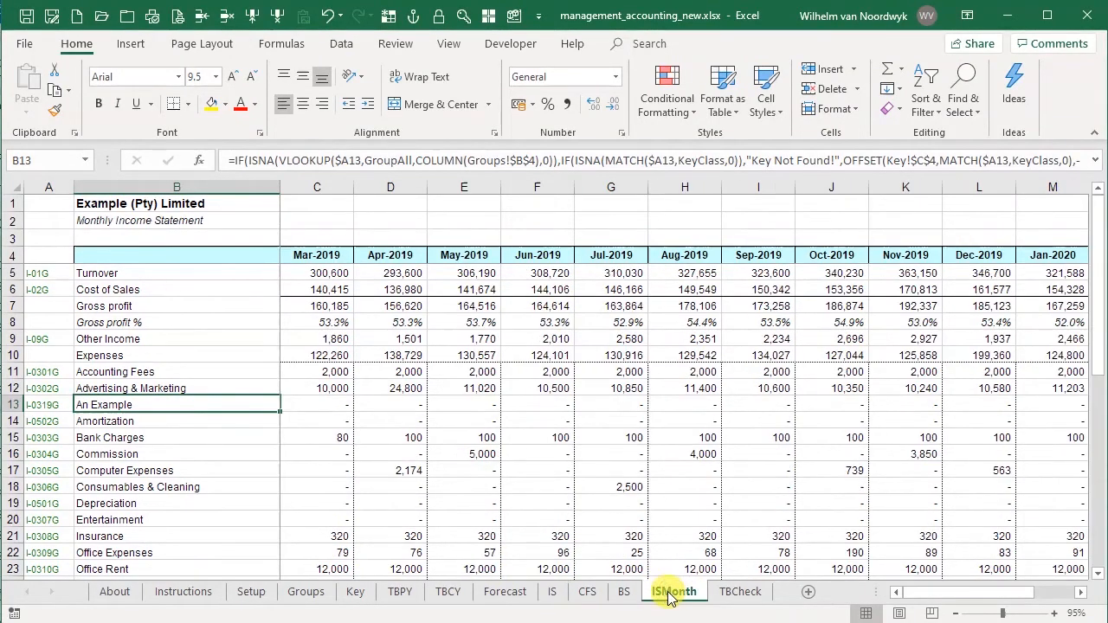
click(552, 592)
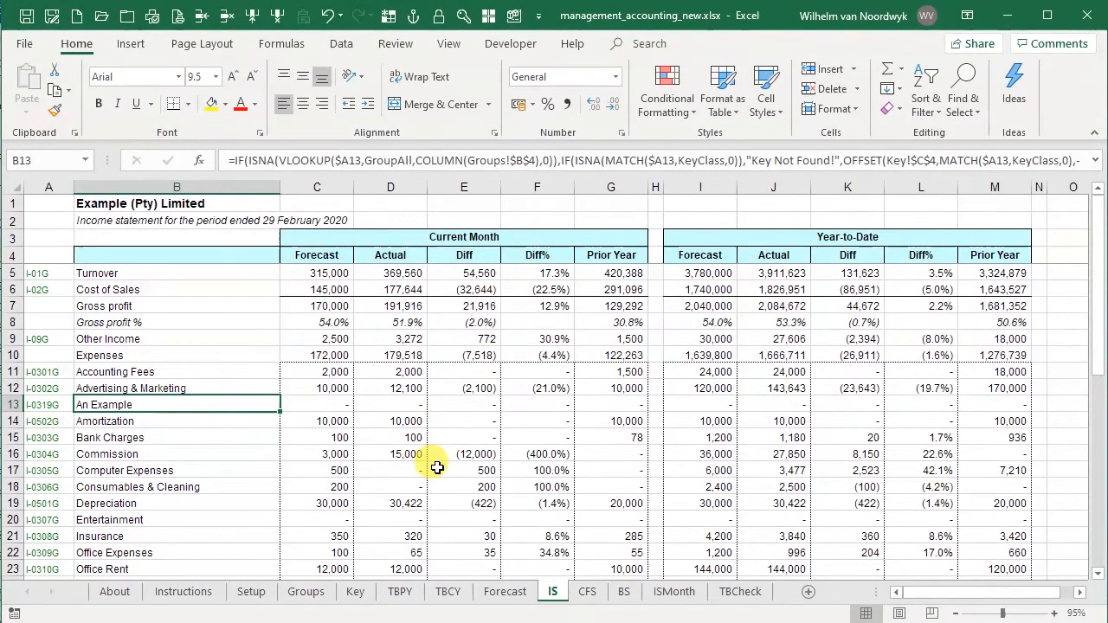
click(623, 591)
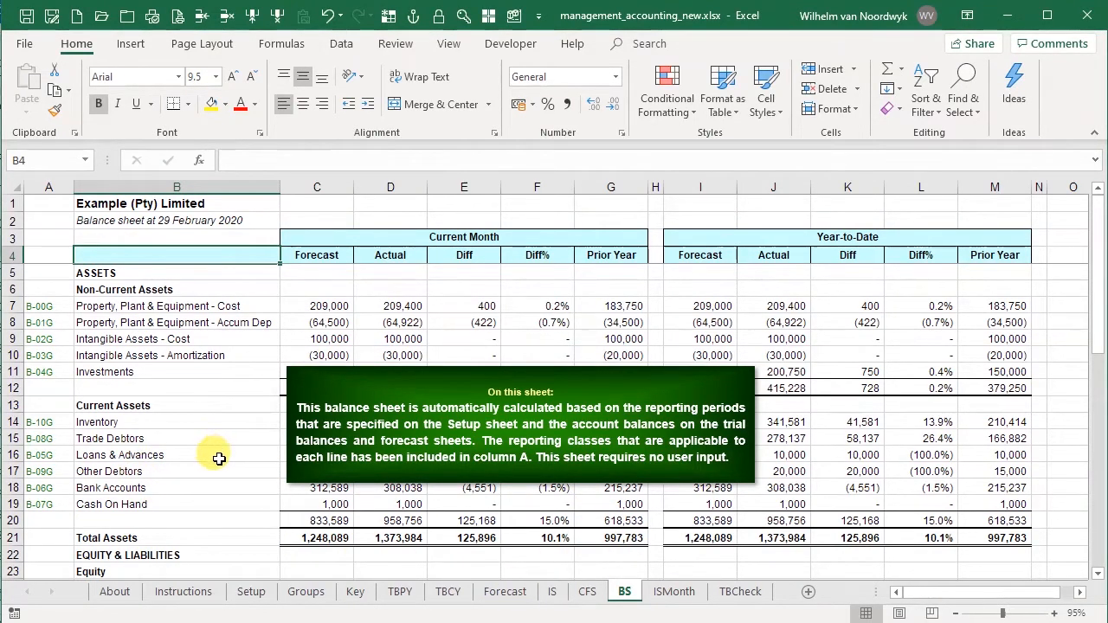
click(552, 594)
scroll(163, 457, down, 1)
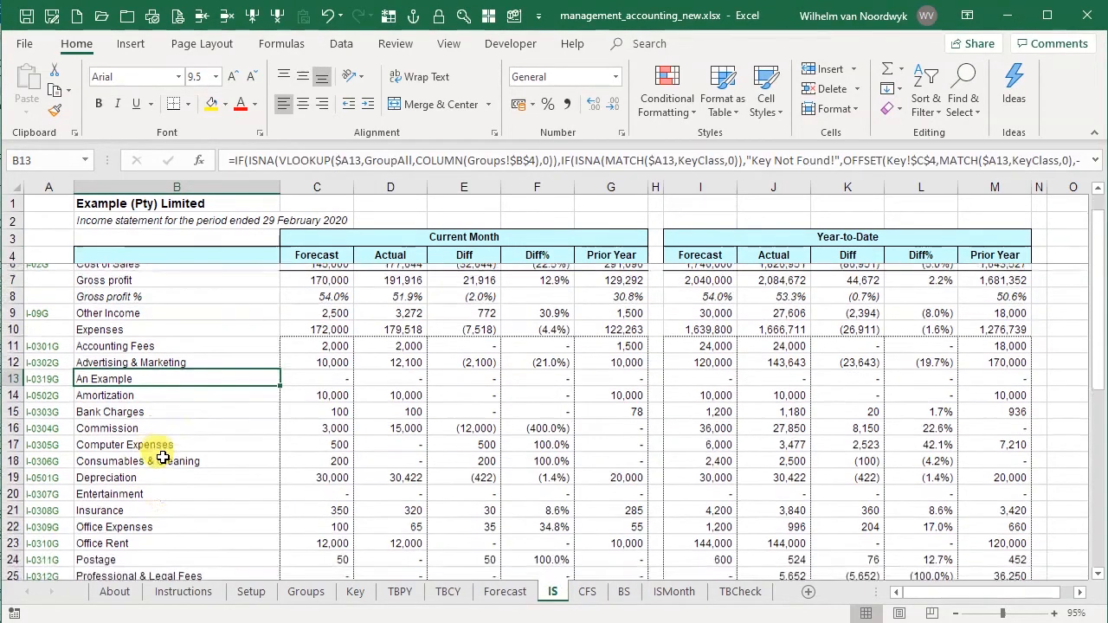
scroll(163, 457, down, 1)
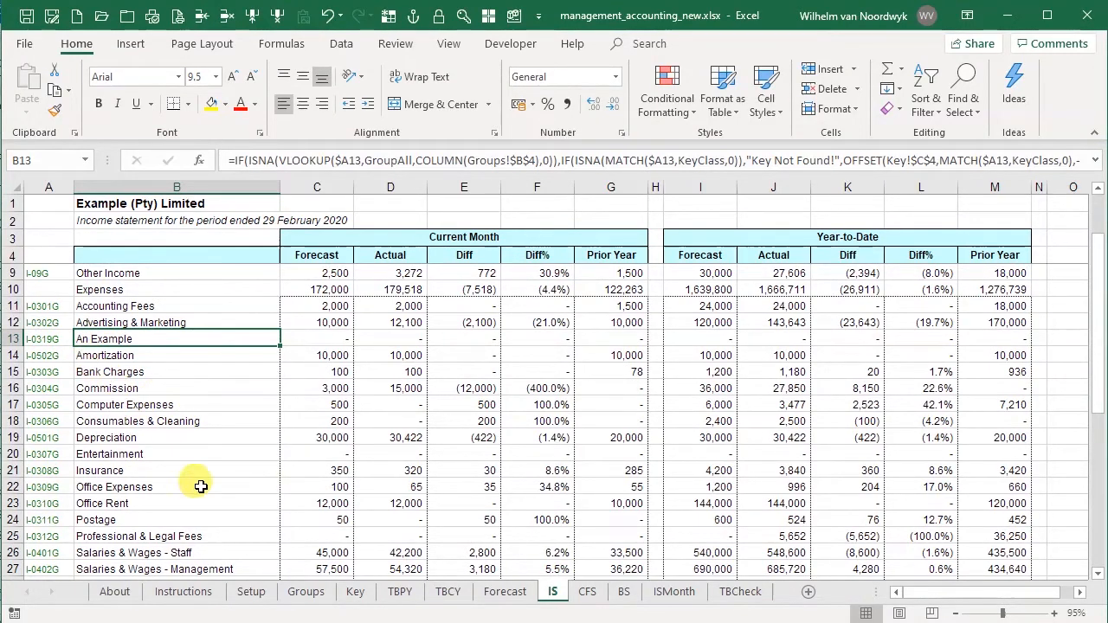
- Examine the income statement expense accounts and their class codes on the Key sheet, from Accounting Fees down
click(355, 591)
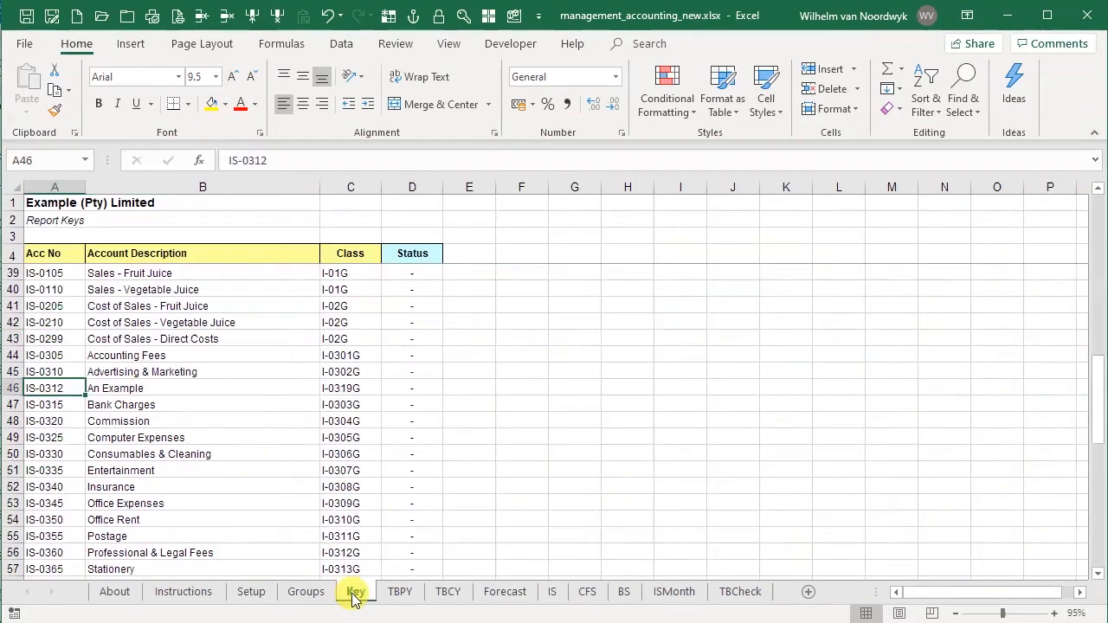
click(75, 355)
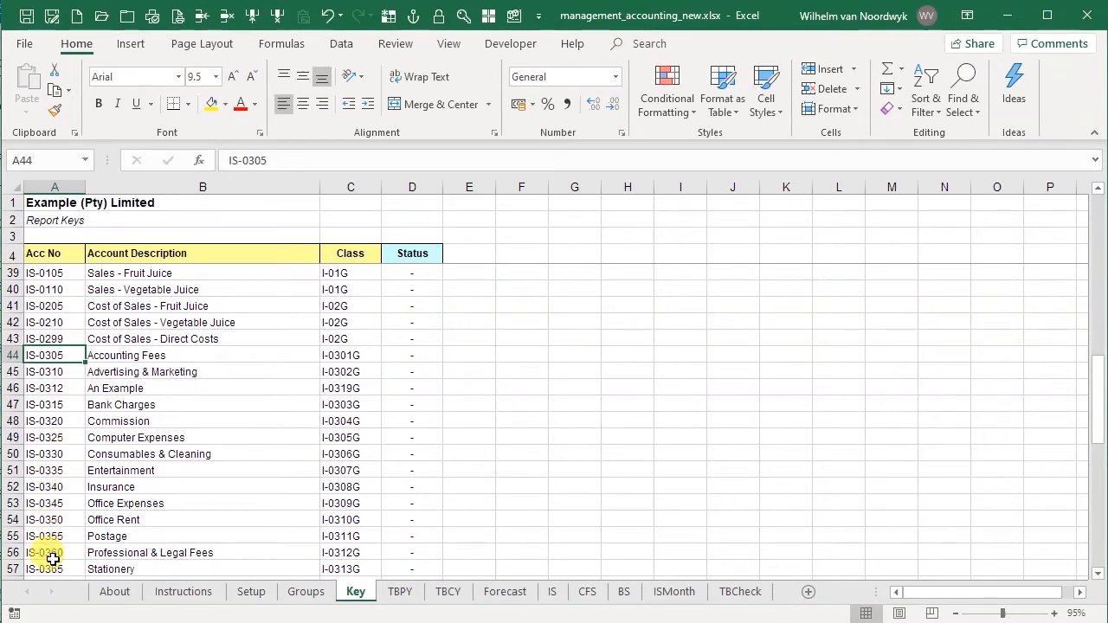
scroll(78, 450, down, 1)
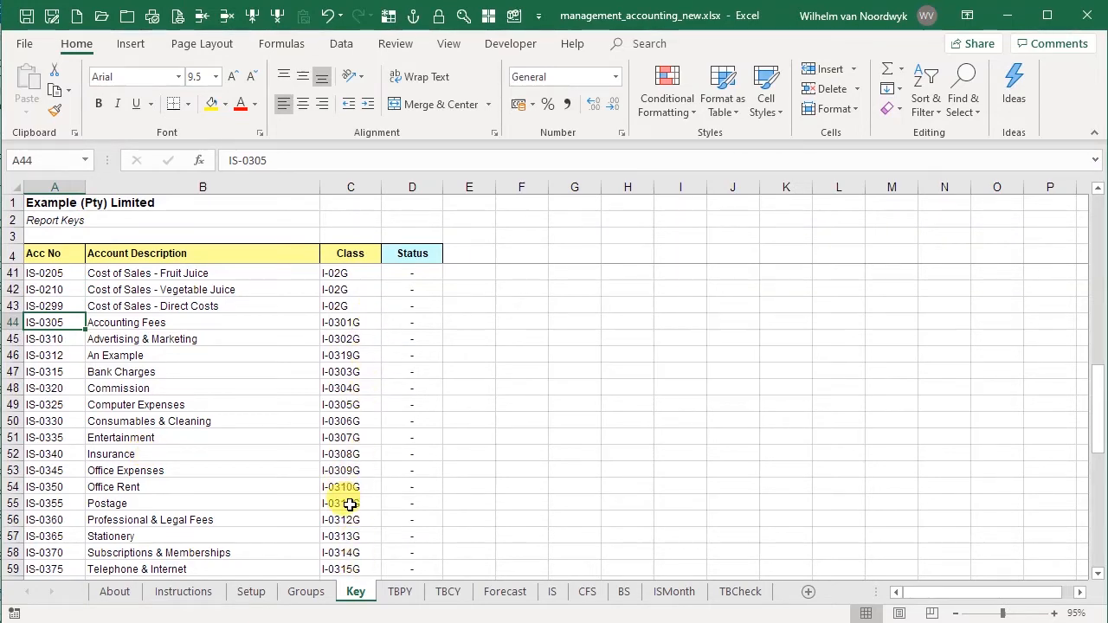
scroll(350, 505, down, 2)
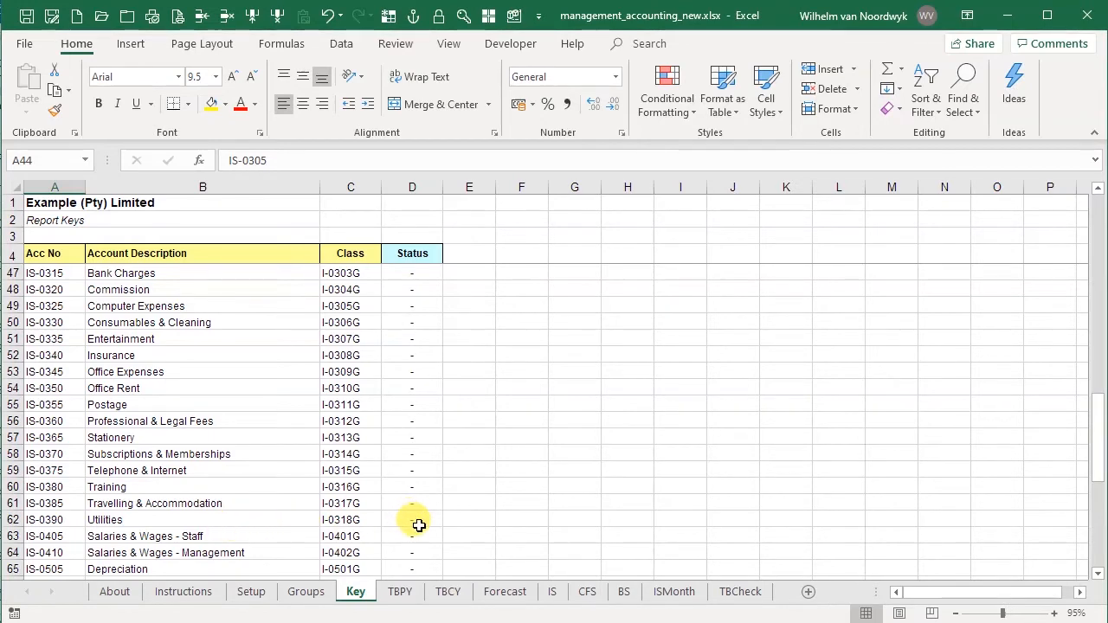
scroll(416, 528, up, 1)
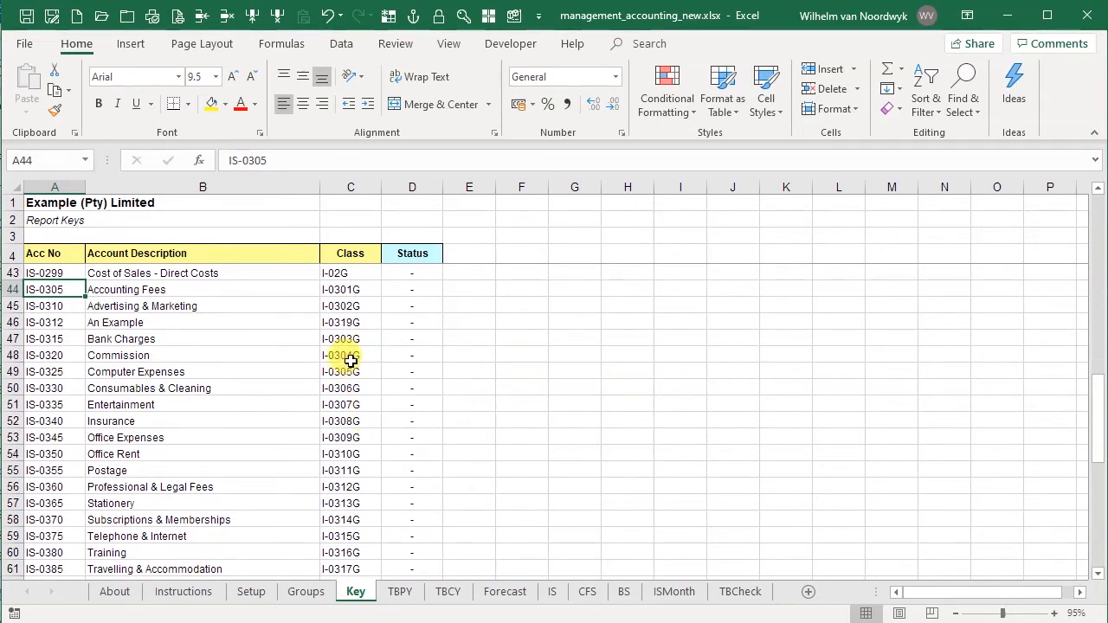